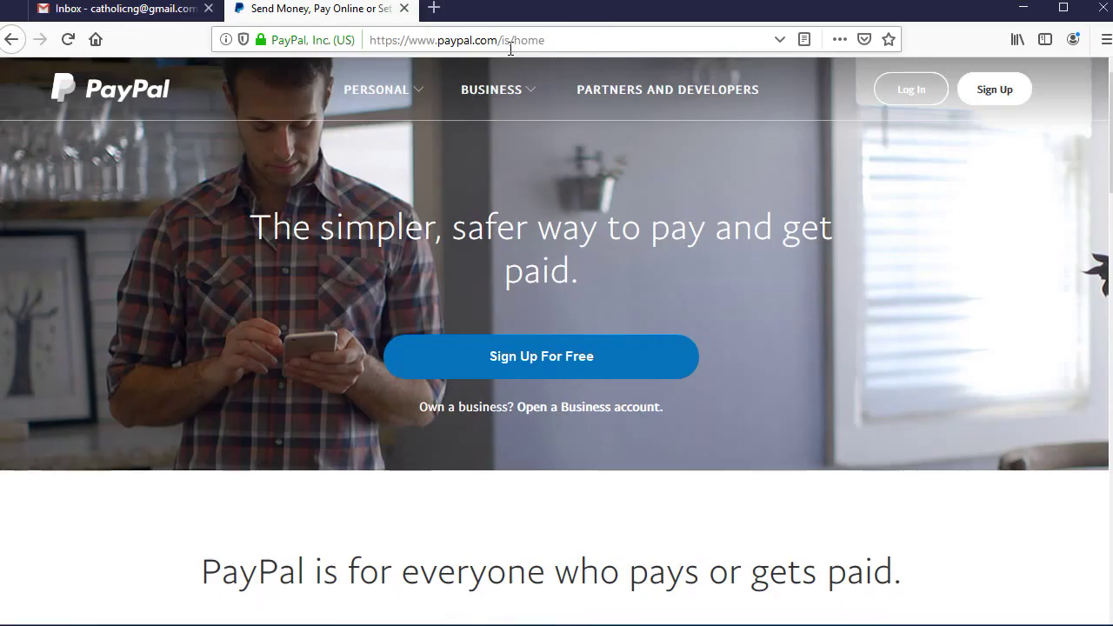
- Browse PayPal's business solutions overview, then close it
left_click(486, 89)
scroll(281, 439, "down", 3)
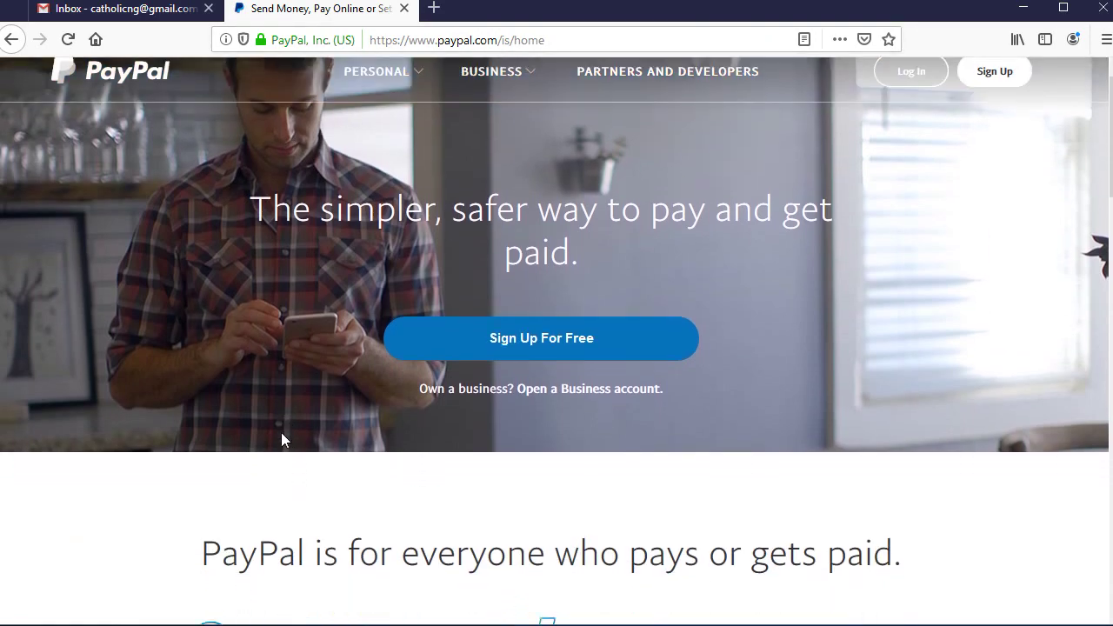
scroll(281, 439, "down", 7)
scroll(273, 405, "up", 4)
scroll(271, 405, "up", 6)
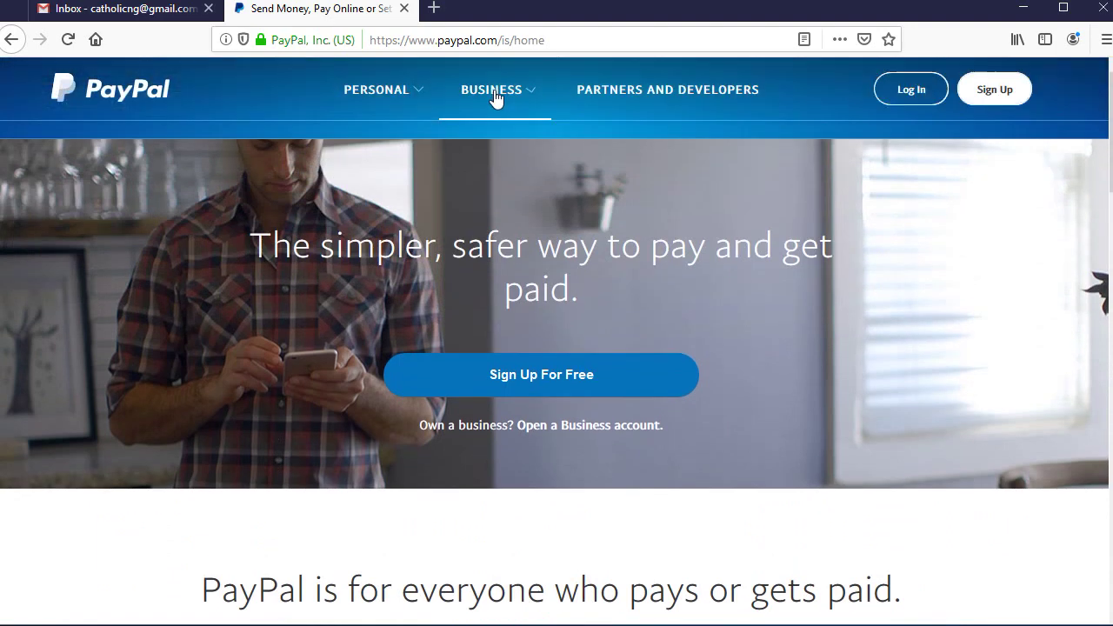
left_click(503, 89)
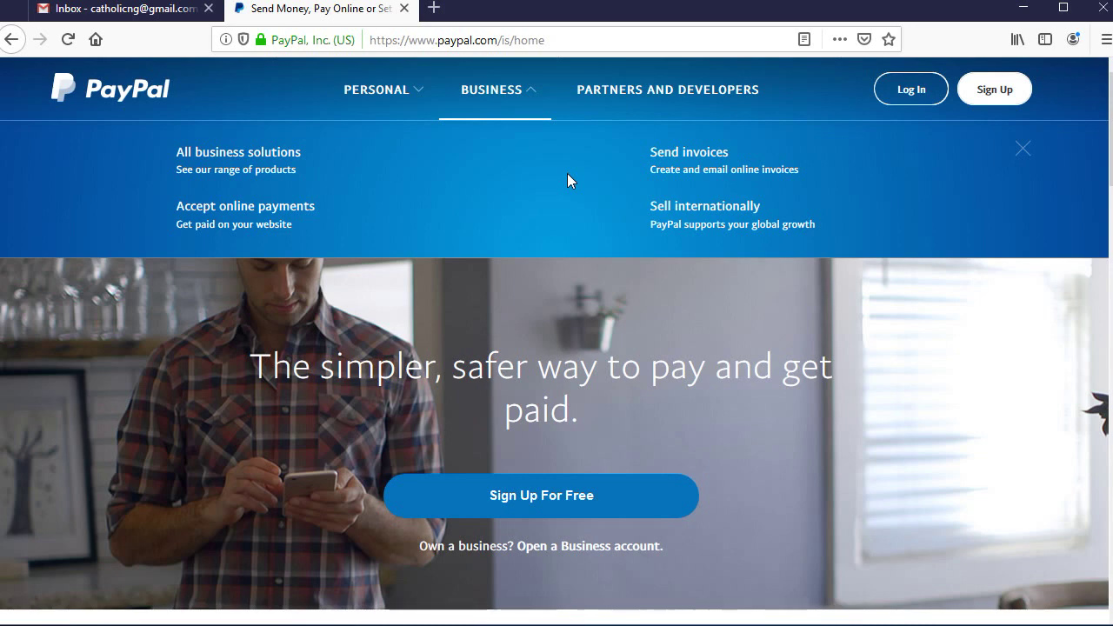
left_click(539, 450)
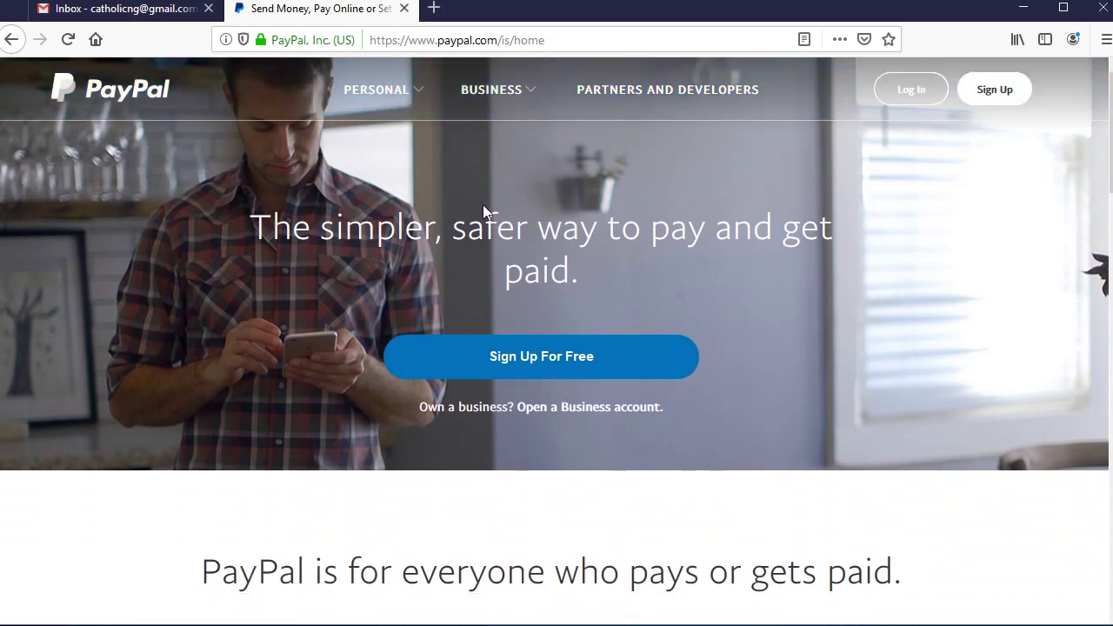
- Start signing up and continue with the Business Account type
left_click(997, 103)
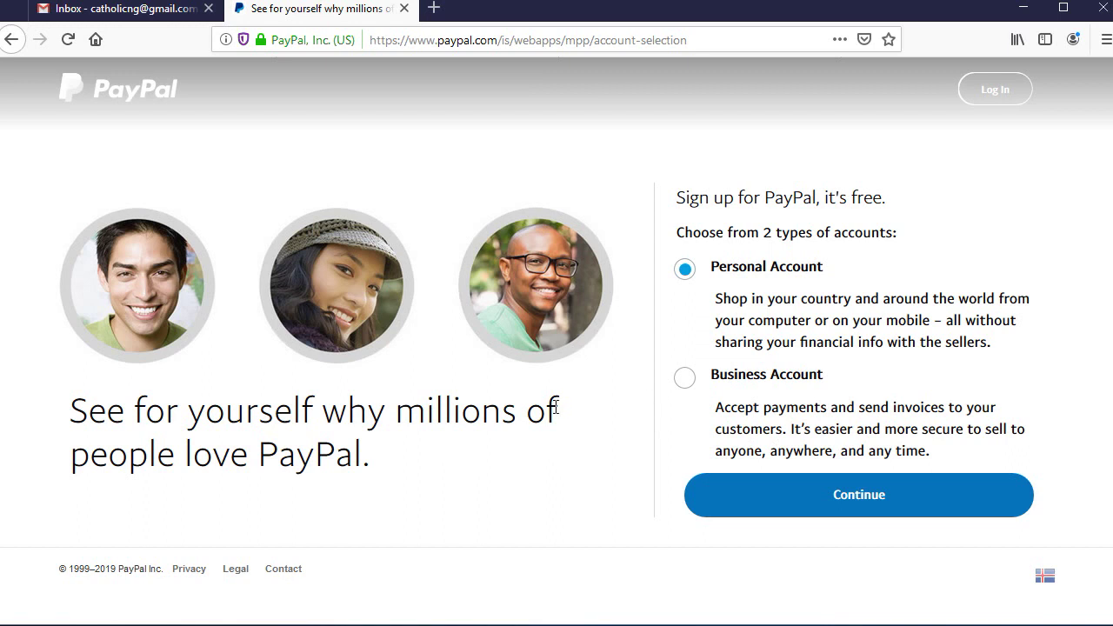
left_click(682, 377)
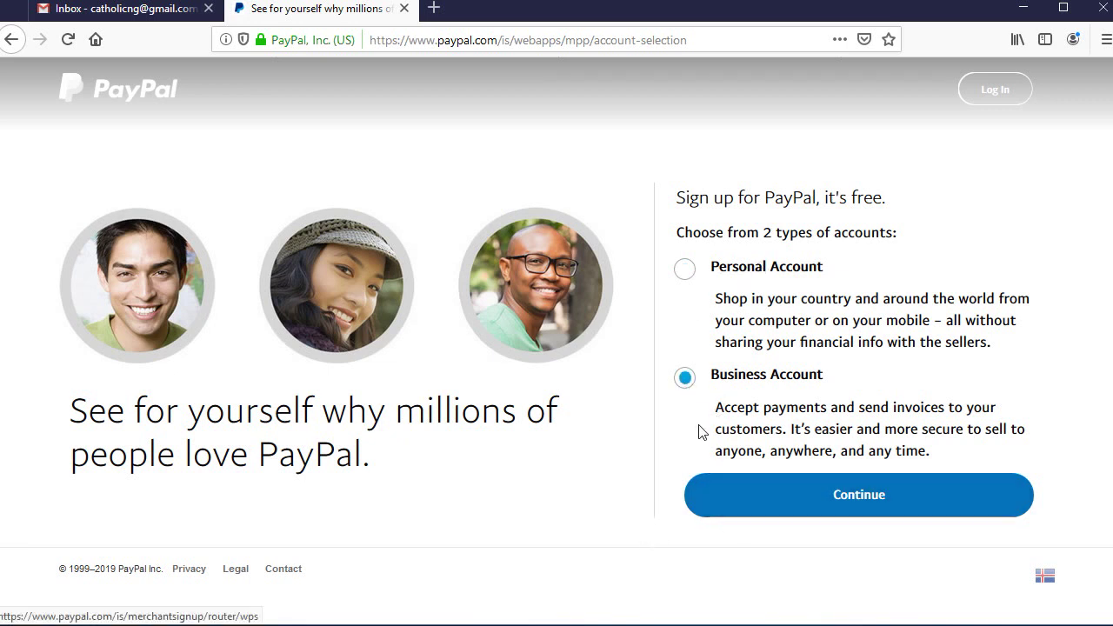
left_click(855, 497)
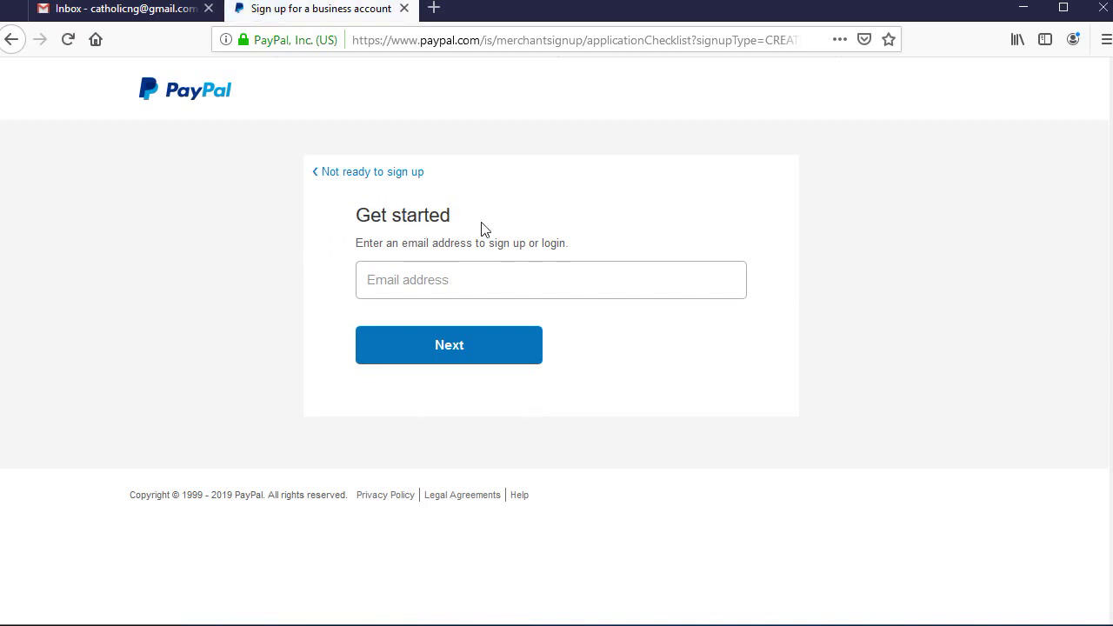
- Paste the sign-up email address into the Email field and submit it
left_click(403, 279)
left_click(453, 279)
key("ctrl+v")
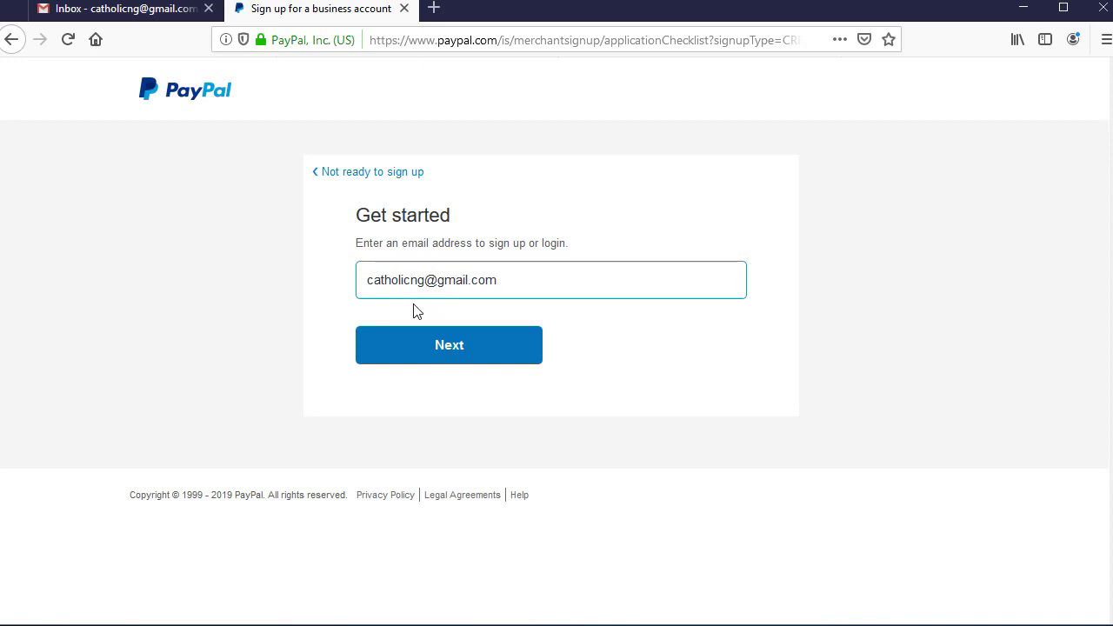
left_click(405, 348)
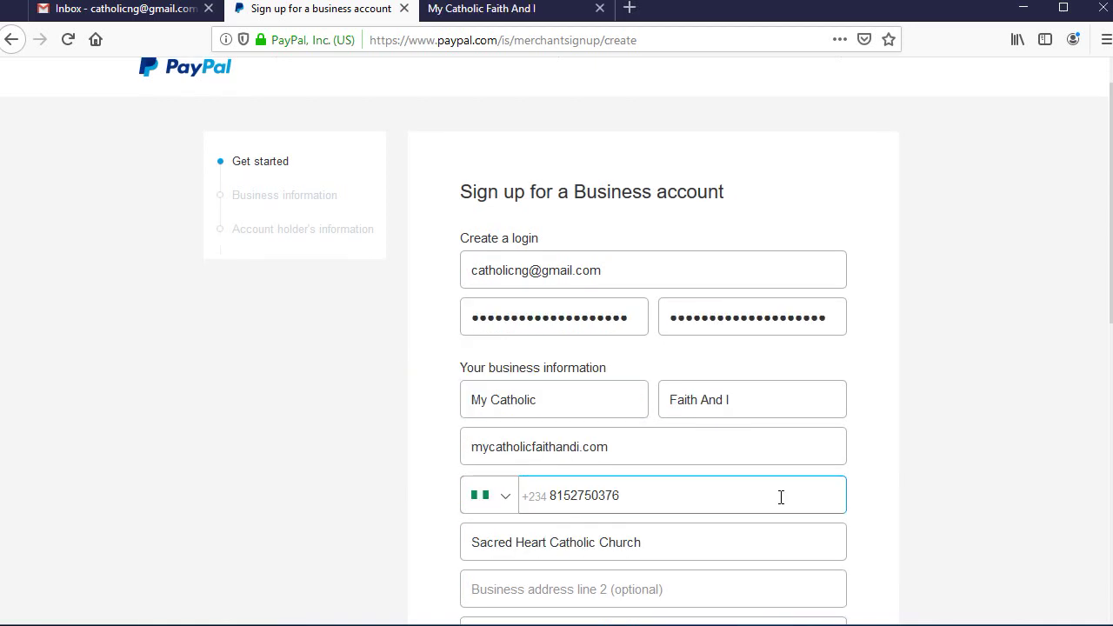
- Fill in the second address line and keep Nigeria (+234) as the phone country code
left_click(740, 521)
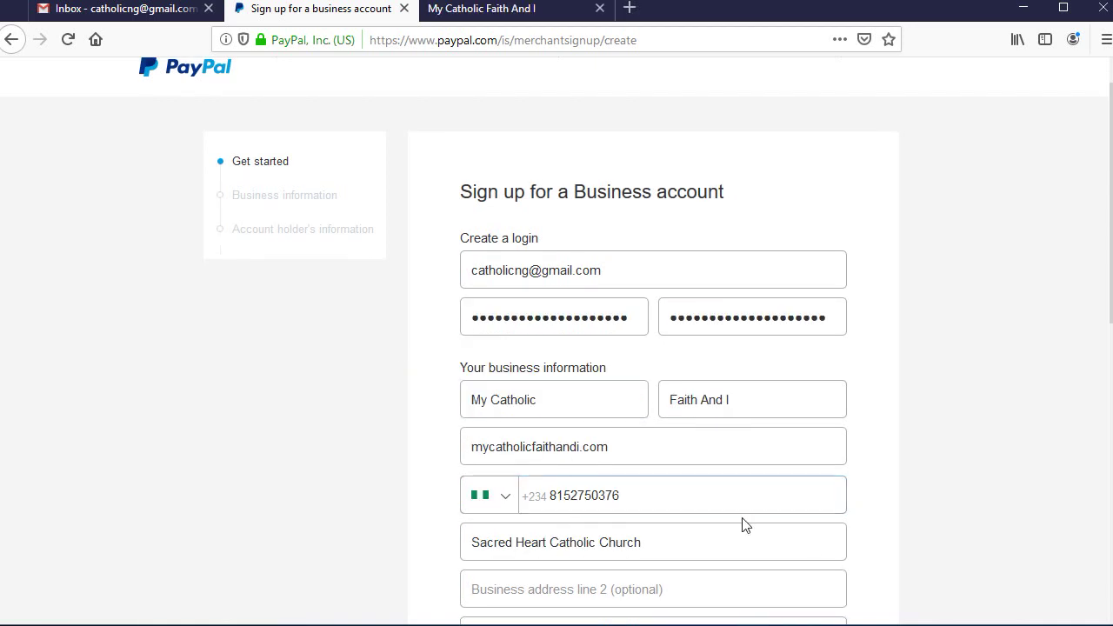
scroll(741, 524, "down", 2)
left_click(743, 516)
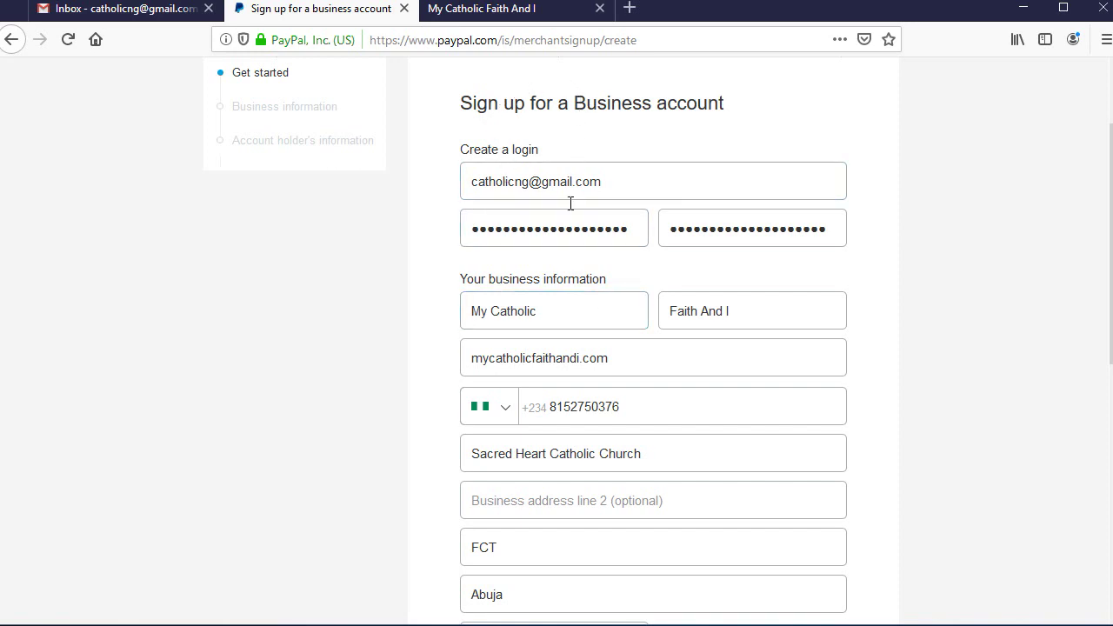
scroll(521, 382, "down", 2)
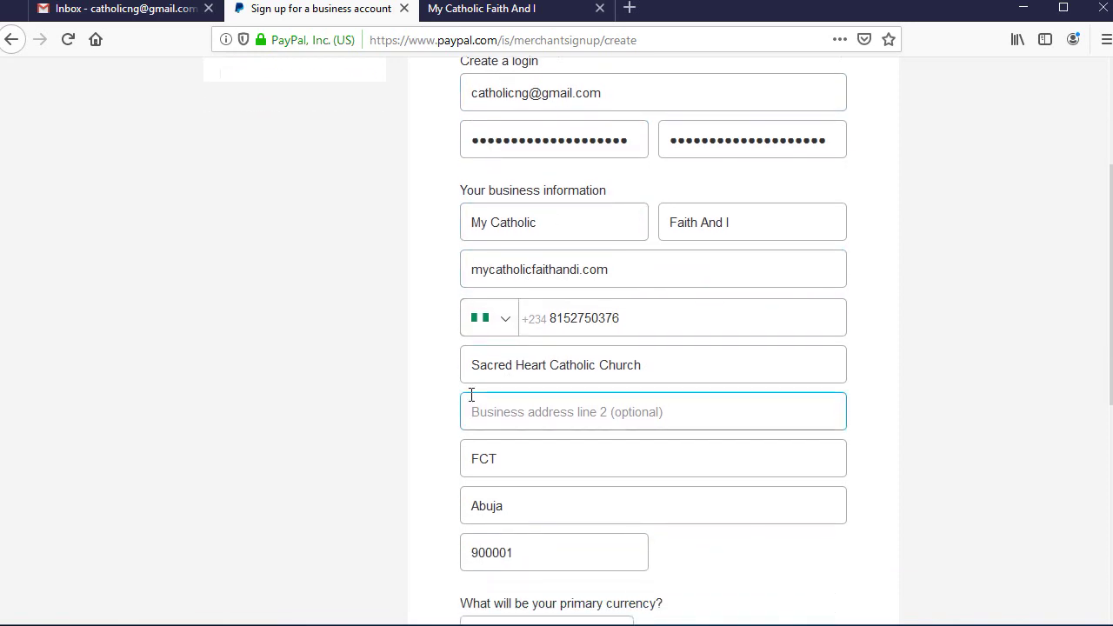
left_click(507, 325)
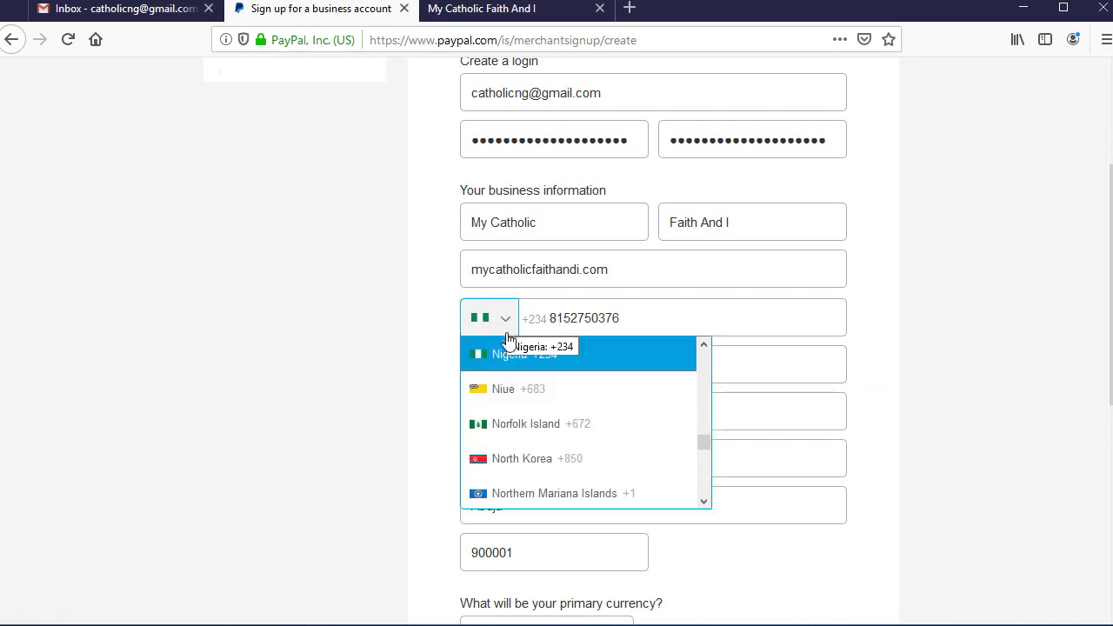
left_click(618, 313)
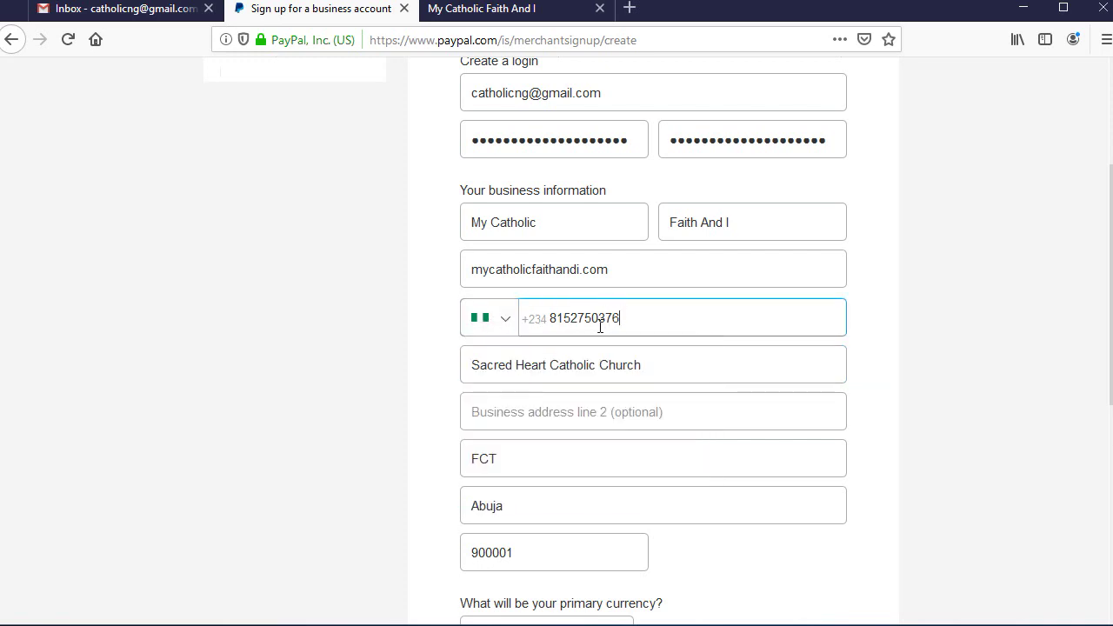
- Fill in the first business address line and review the form, keeping US Dollar as currency
left_click(547, 363)
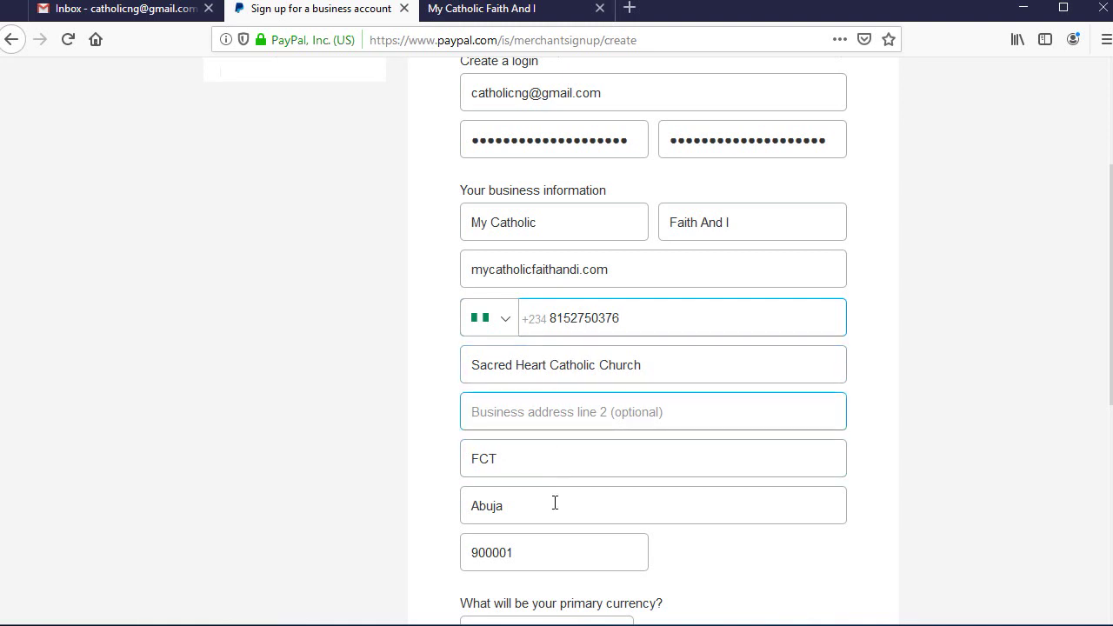
scroll(500, 469, "down", 5)
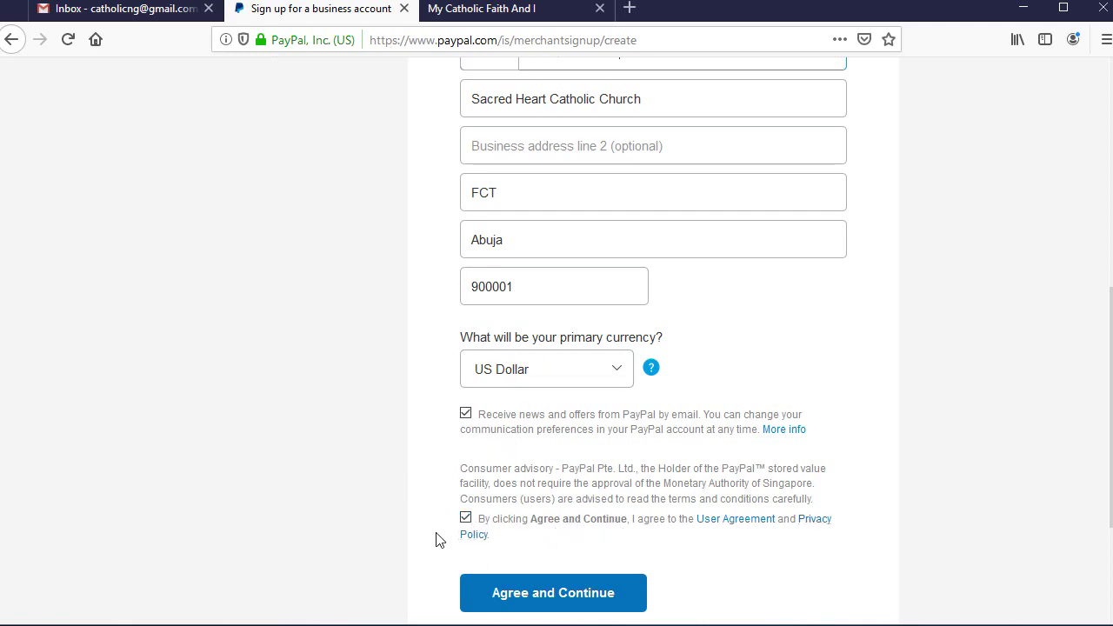
scroll(435, 537, "down", 3)
scroll(529, 492, "up", 5)
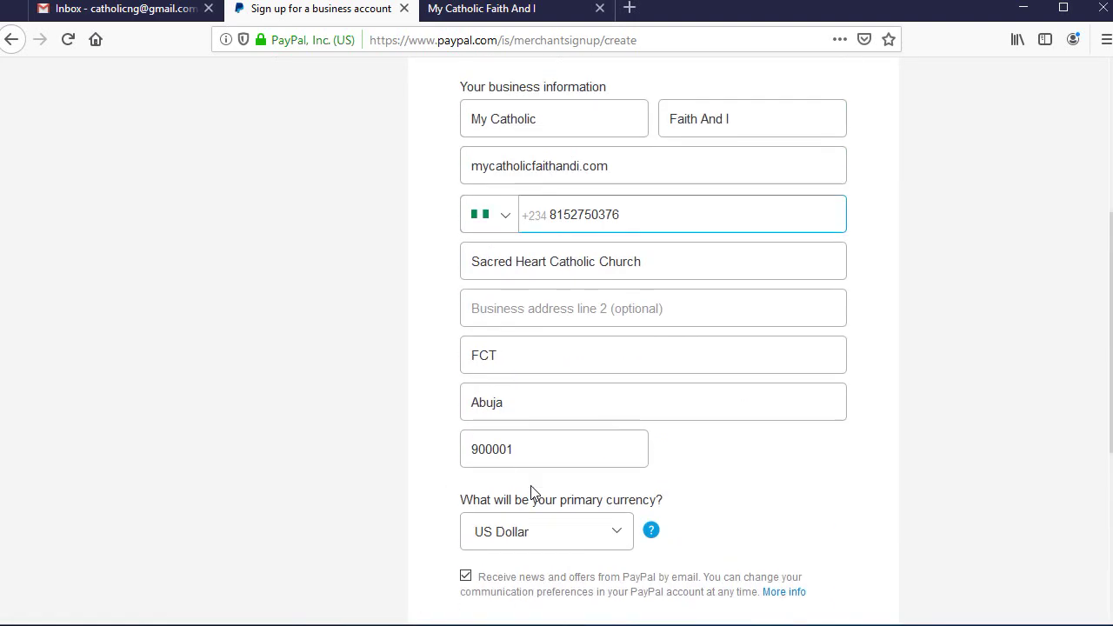
scroll(435, 356, "up", 3)
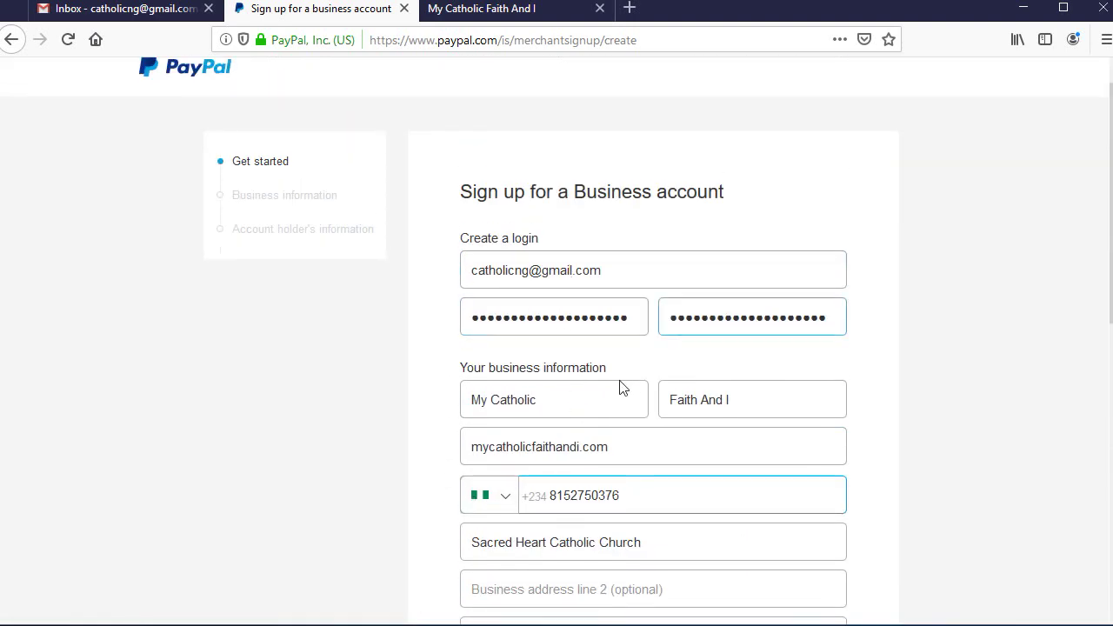
scroll(599, 396, "down", 3)
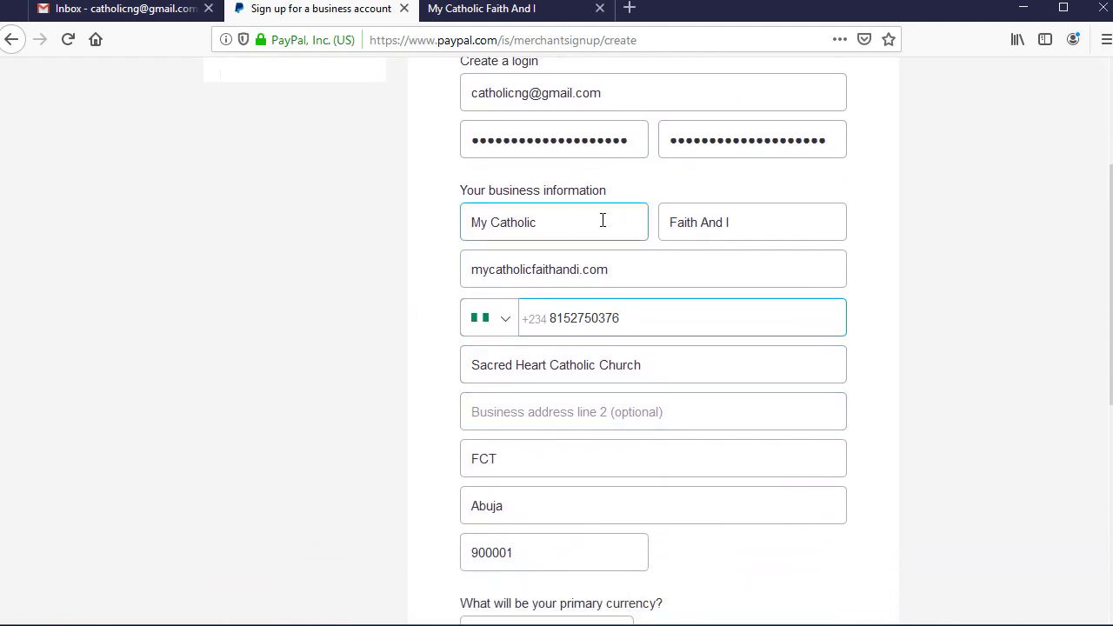
scroll(558, 504, "down", 3)
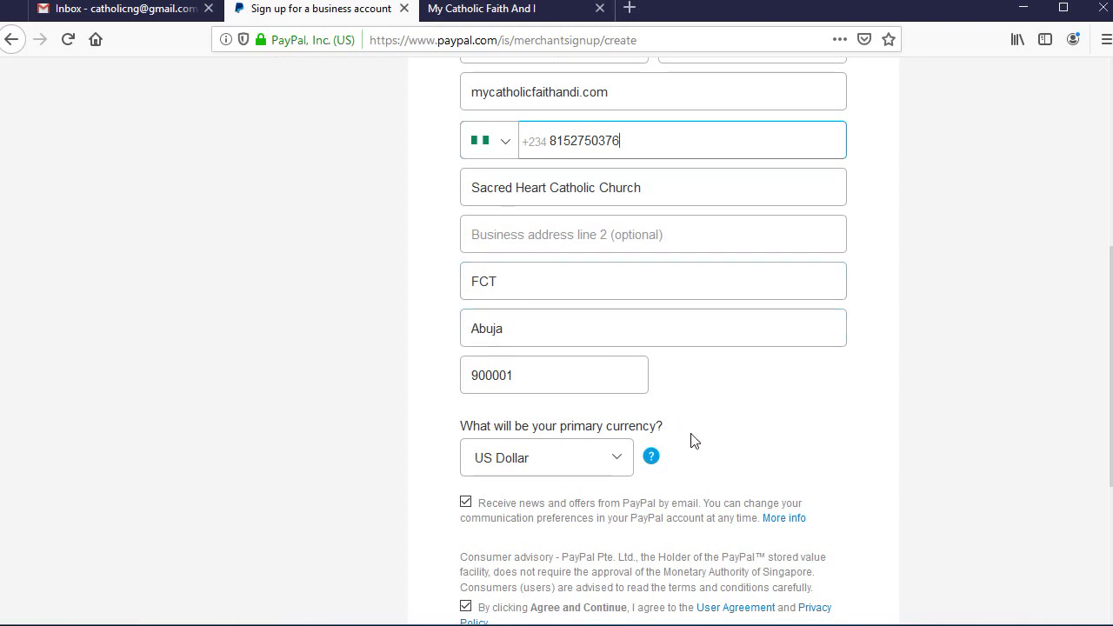
scroll(696, 444, "down", 5)
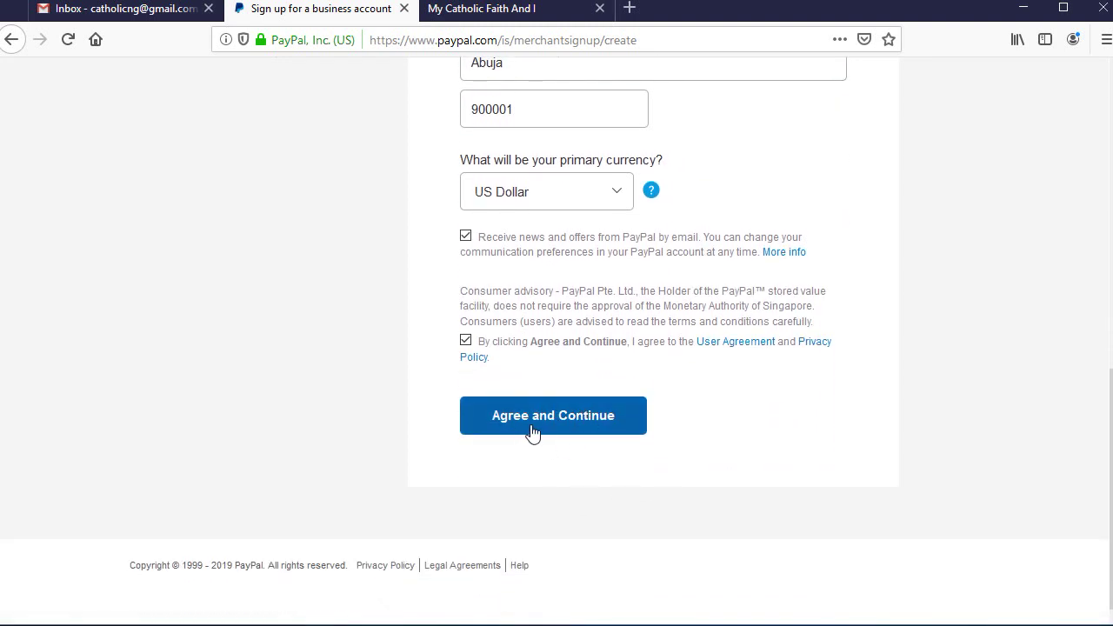
- Accept the terms, submit the sign-up form, and set business type to Non Profit Organization
left_click(543, 423)
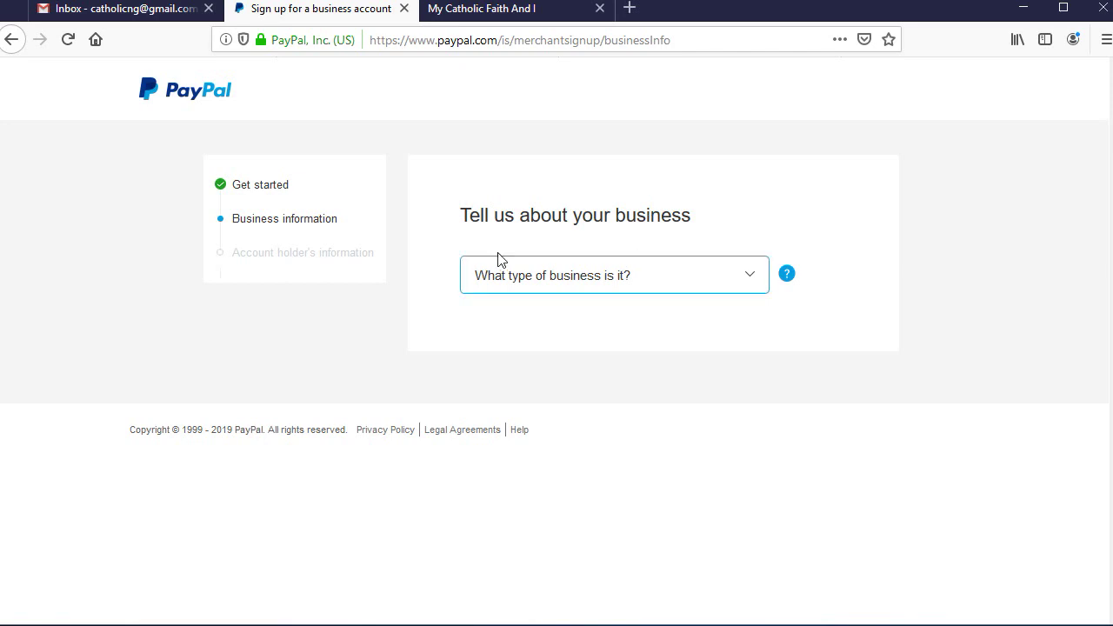
left_click(602, 280)
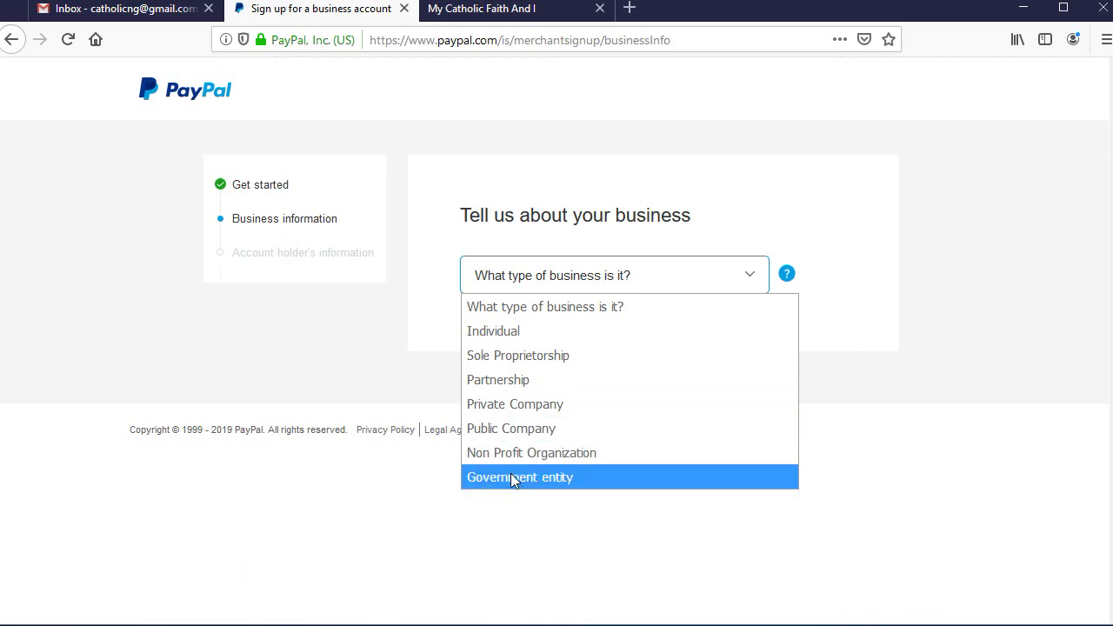
left_click(574, 460)
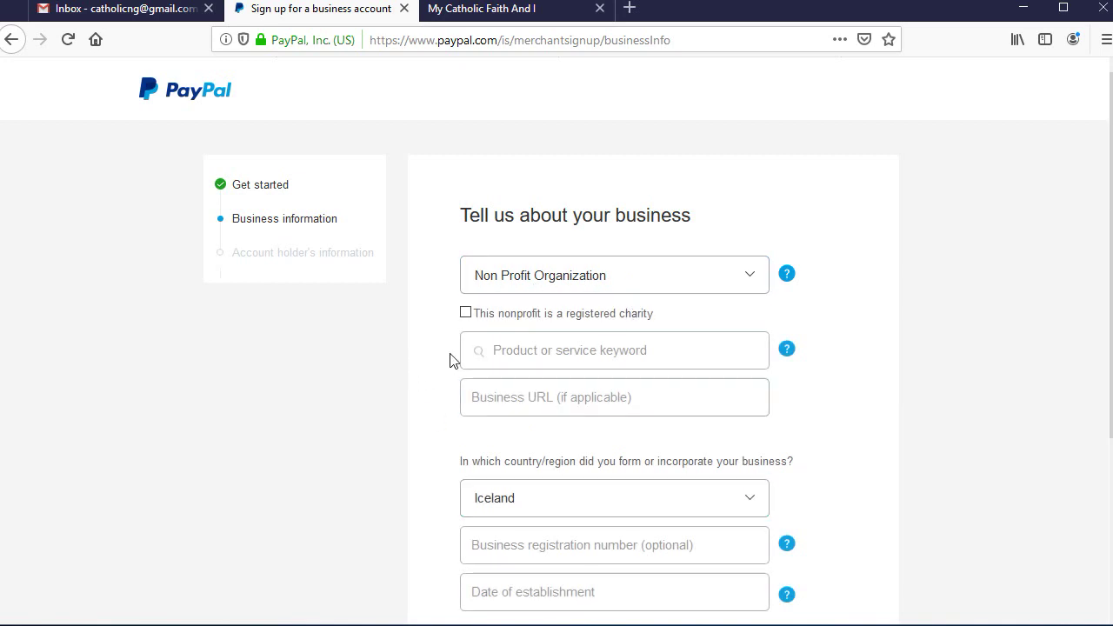
scroll(450, 360, "down", 2)
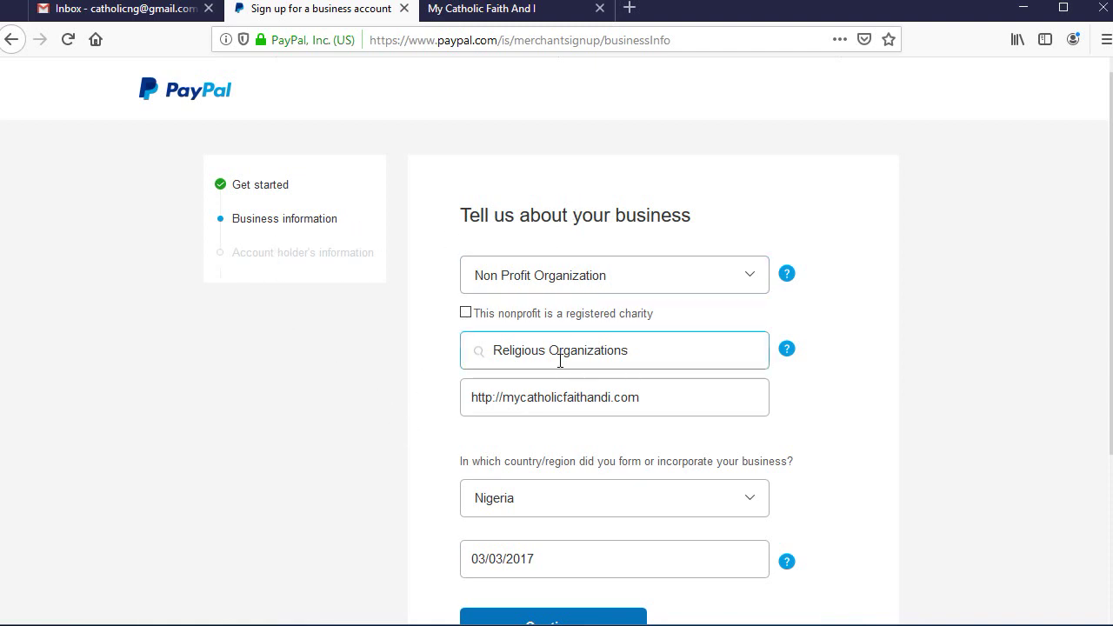
left_click(529, 382)
scroll(529, 386, "down", 2)
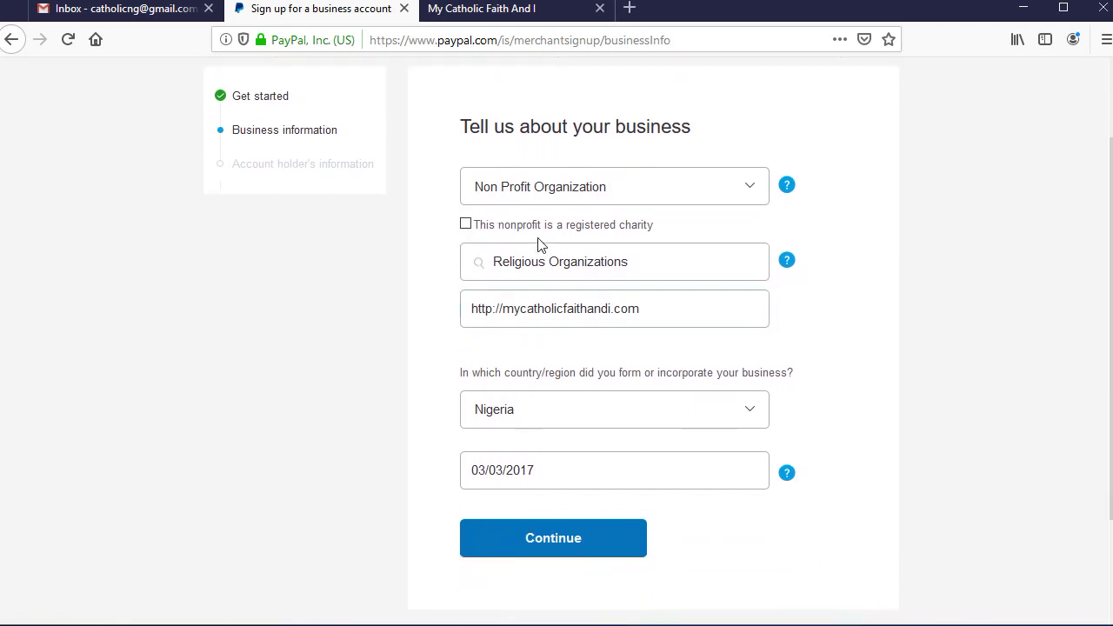
scroll(544, 432, "down", 2)
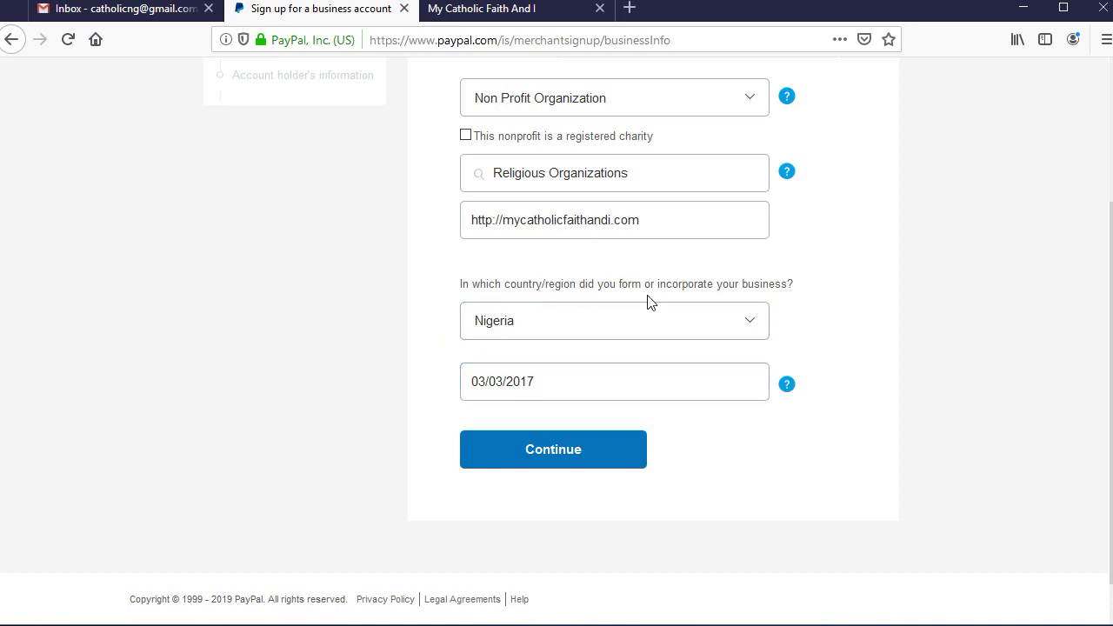
scroll(464, 382, "up", 2)
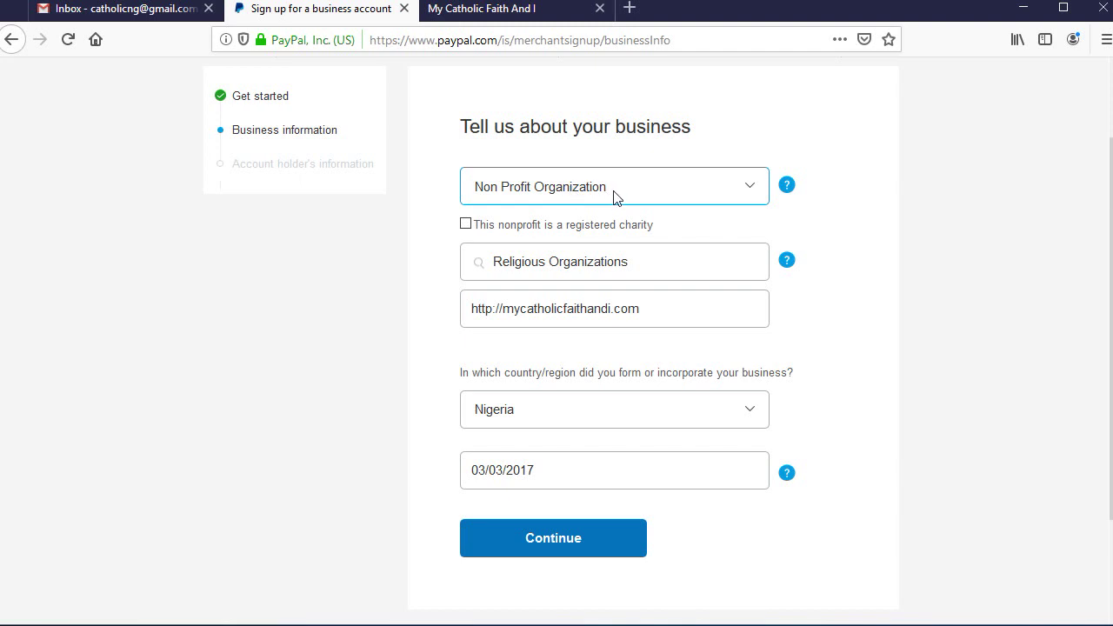
- Confirm the Religious Organizations keyword, website and 03/03/2017 start date, then submit the business details
left_click(615, 197)
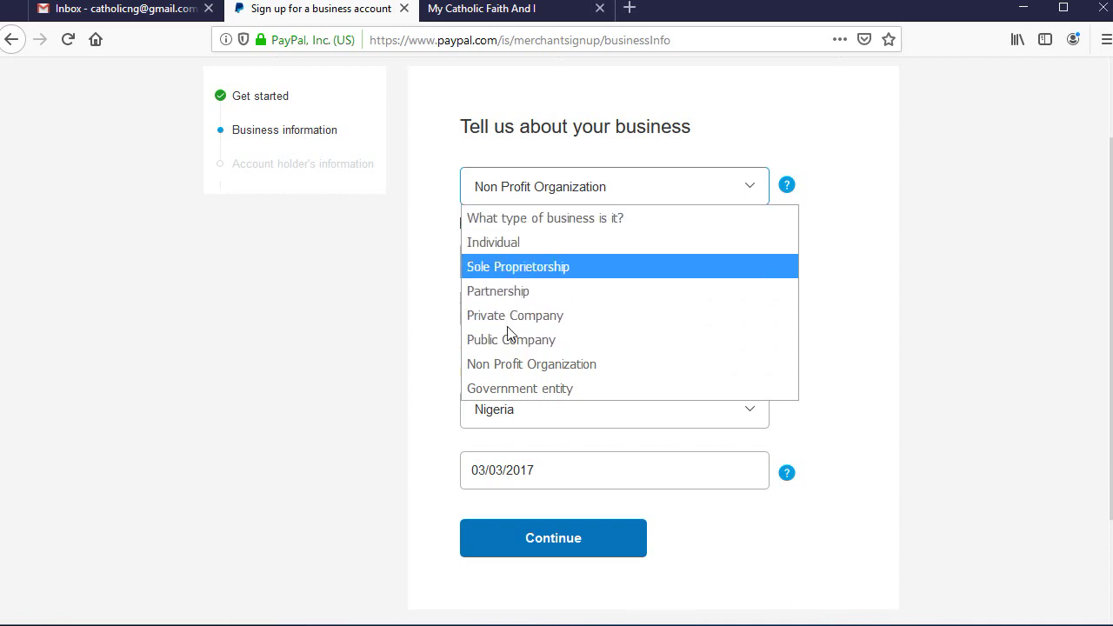
left_click(446, 319)
left_click(557, 271)
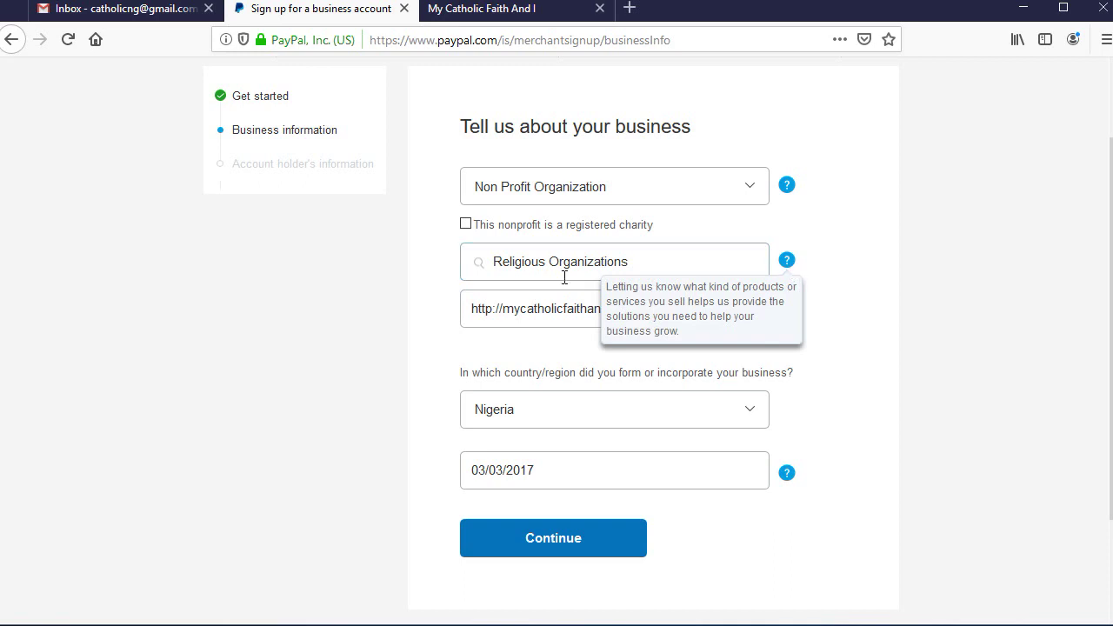
left_click(483, 237)
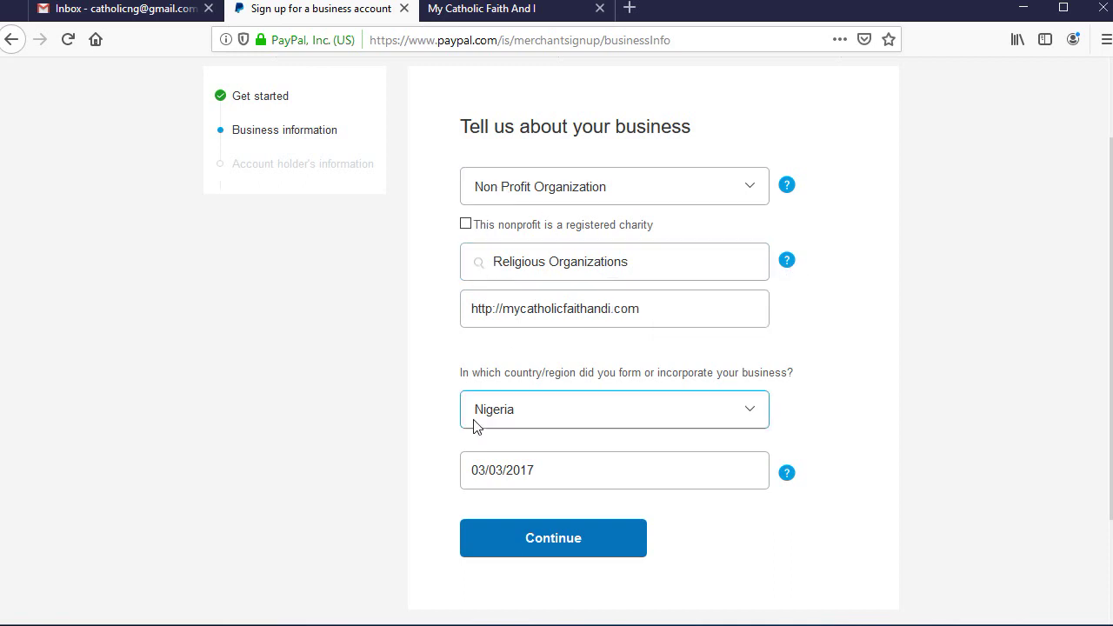
left_click(604, 270)
left_click(525, 317)
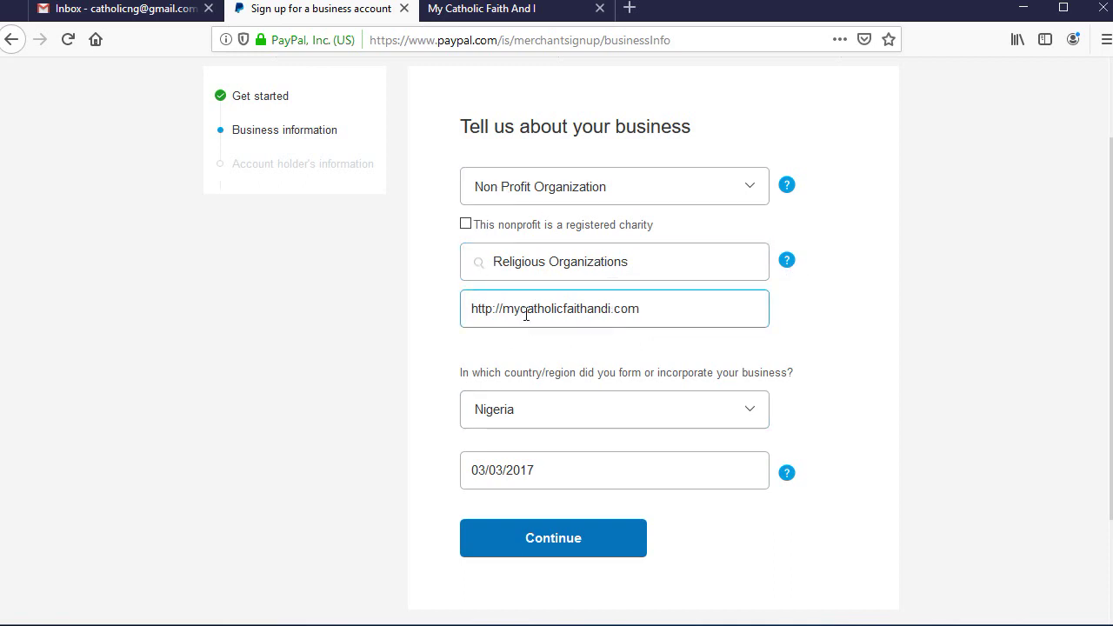
left_click(479, 375)
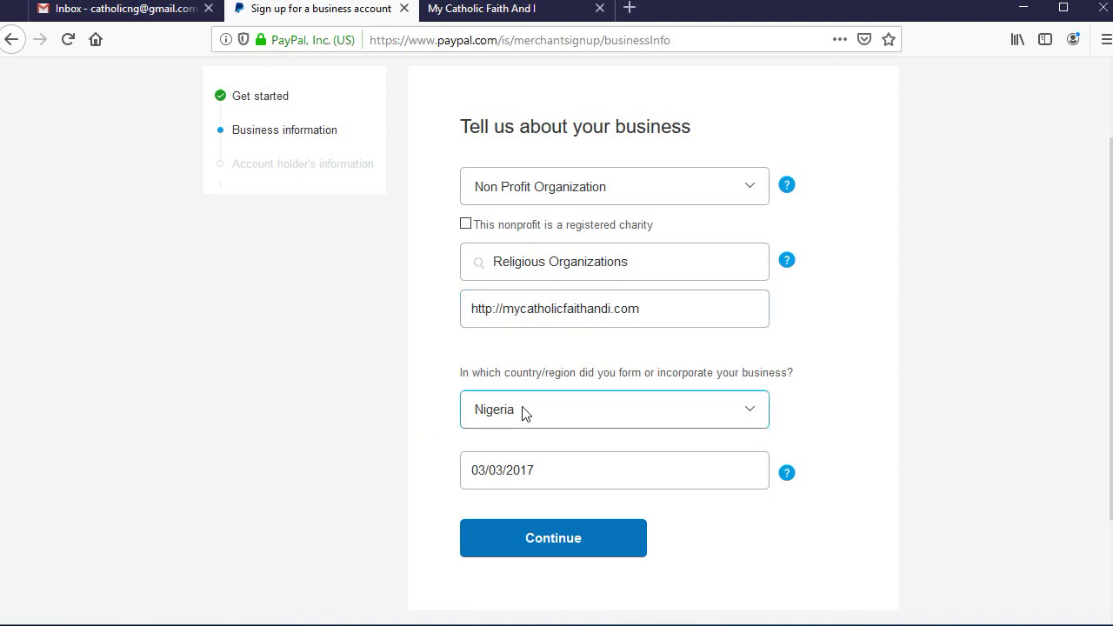
left_click(580, 459)
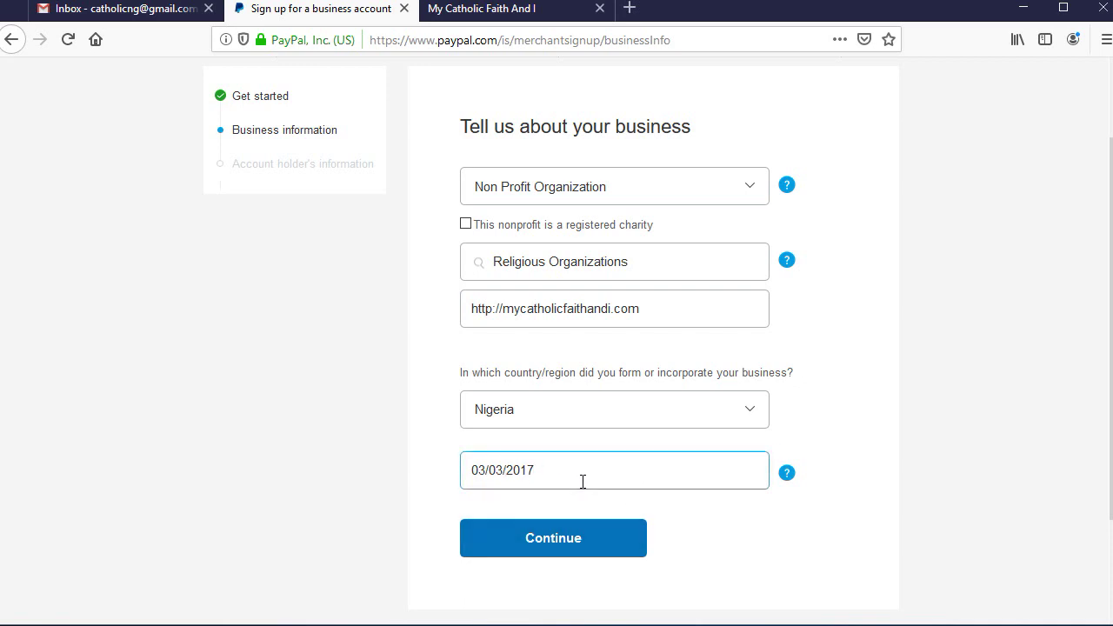
left_click(556, 539)
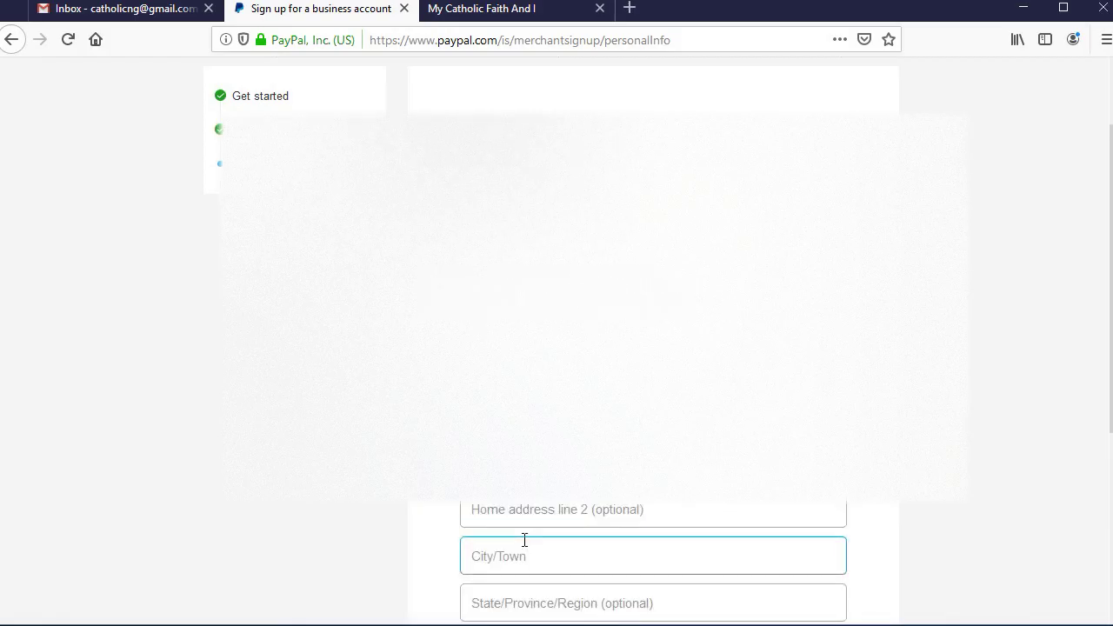
- Review the account holder's information, keeping the home address the same as the business address
scroll(525, 540, "down", 3)
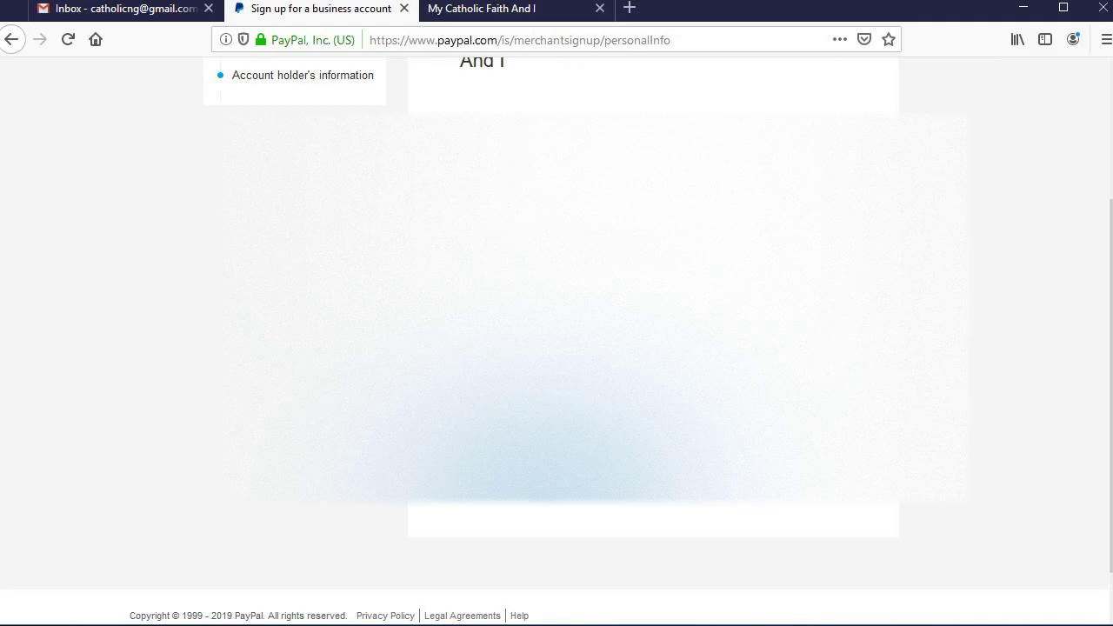
scroll(557, 348, "up", 3)
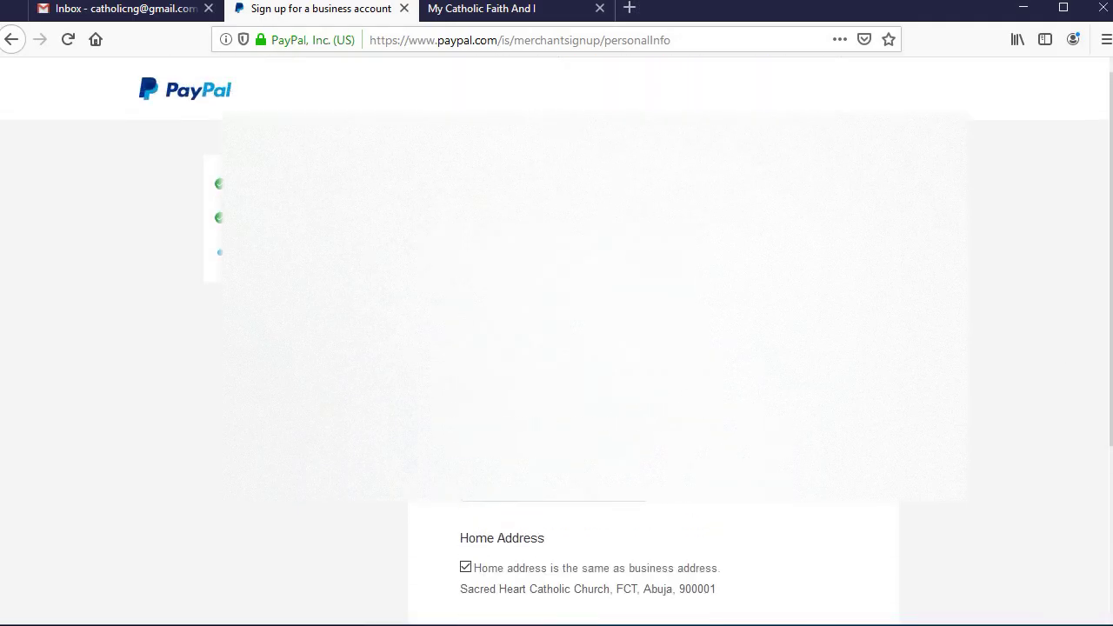
scroll(557, 347, "down", 5)
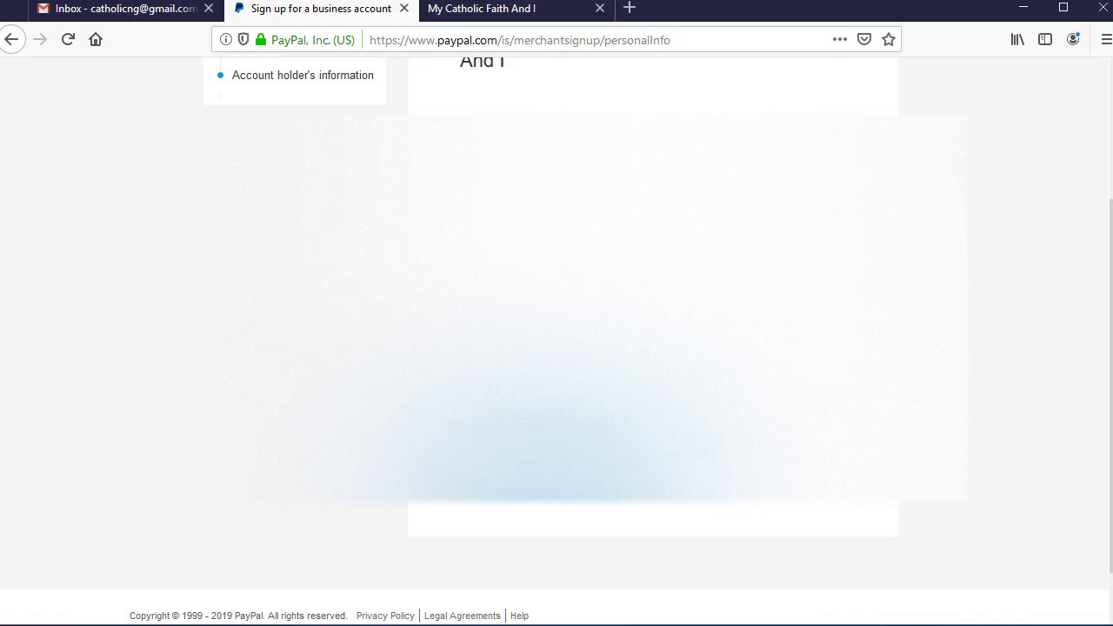
scroll(652, 348, "down", 5)
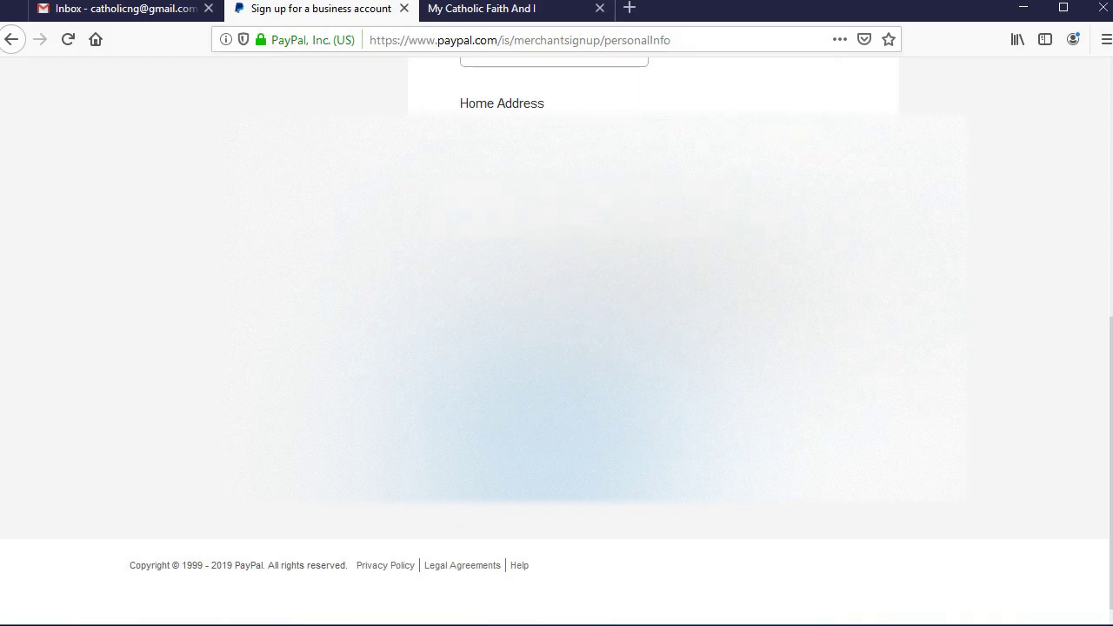
scroll(130, 304, "up", 3)
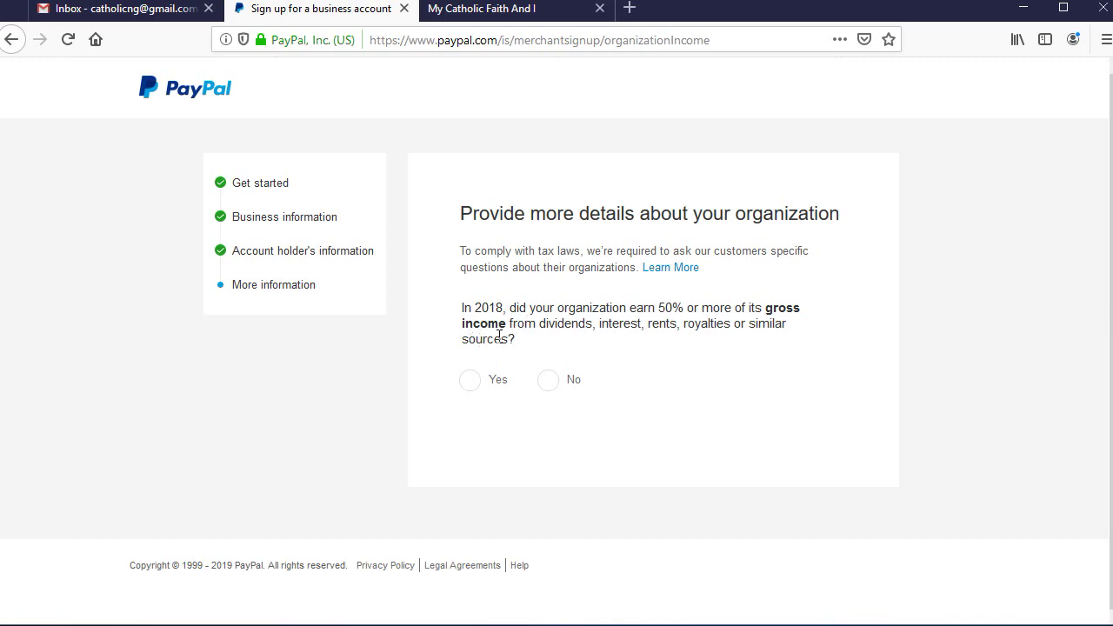
- Answer Yes to the income and non-profit requirements questions and proceed to certification
left_click(469, 379)
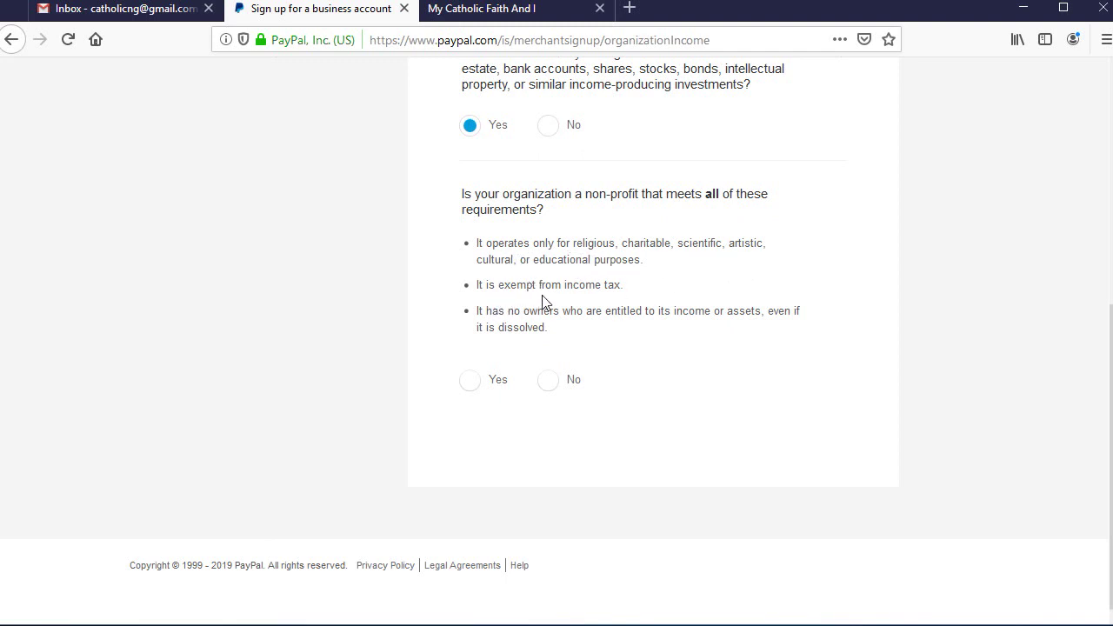
left_click(481, 388)
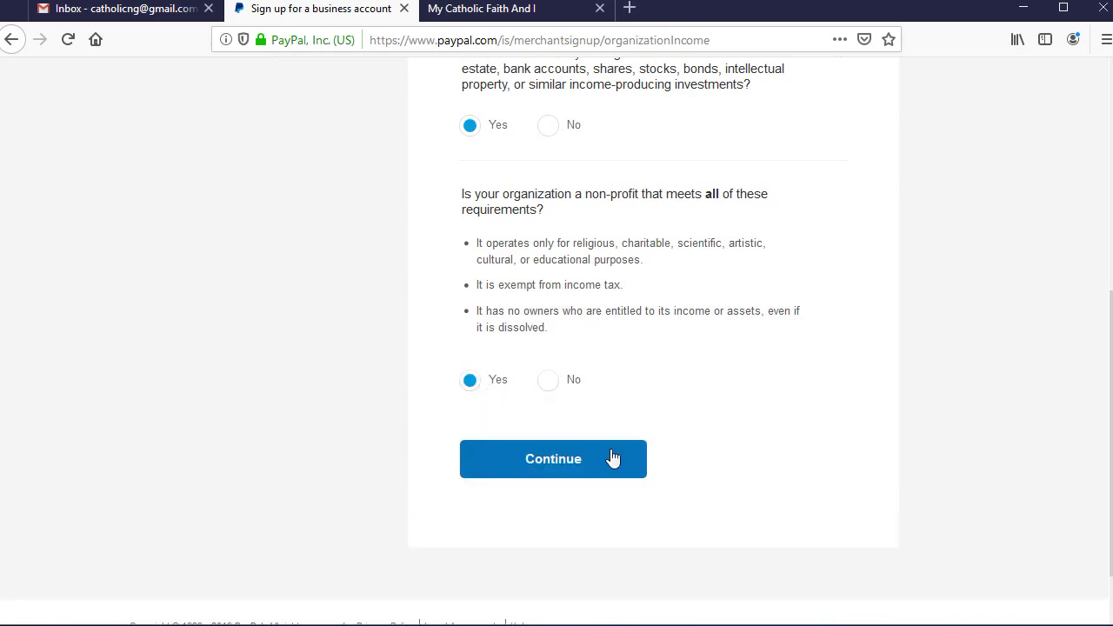
scroll(422, 331, "up", 5)
scroll(510, 168, "down", 6)
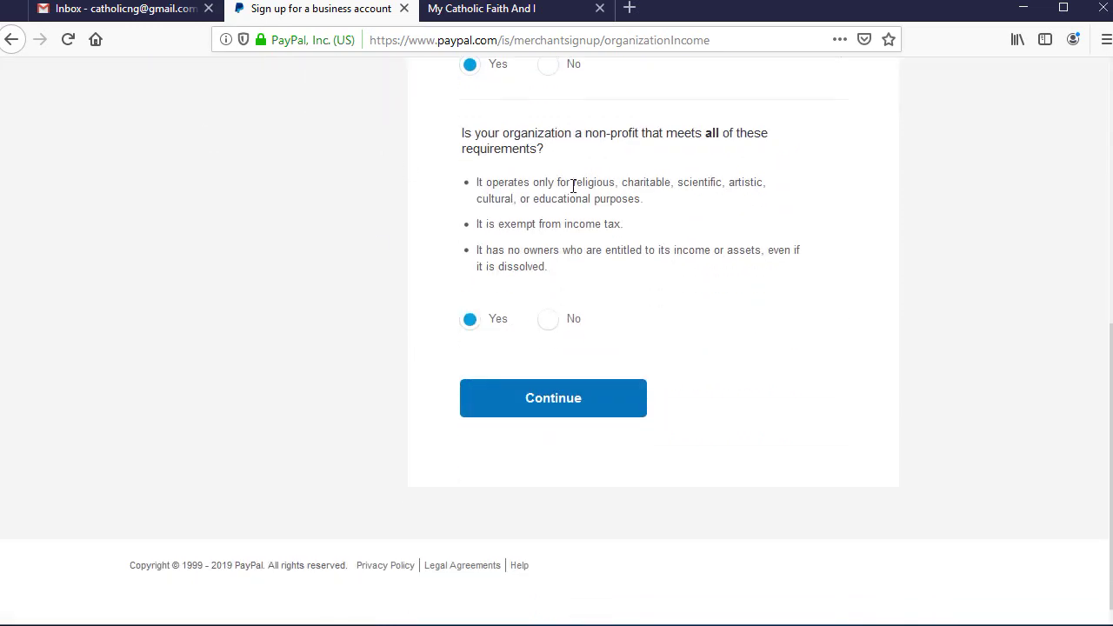
left_click(533, 403)
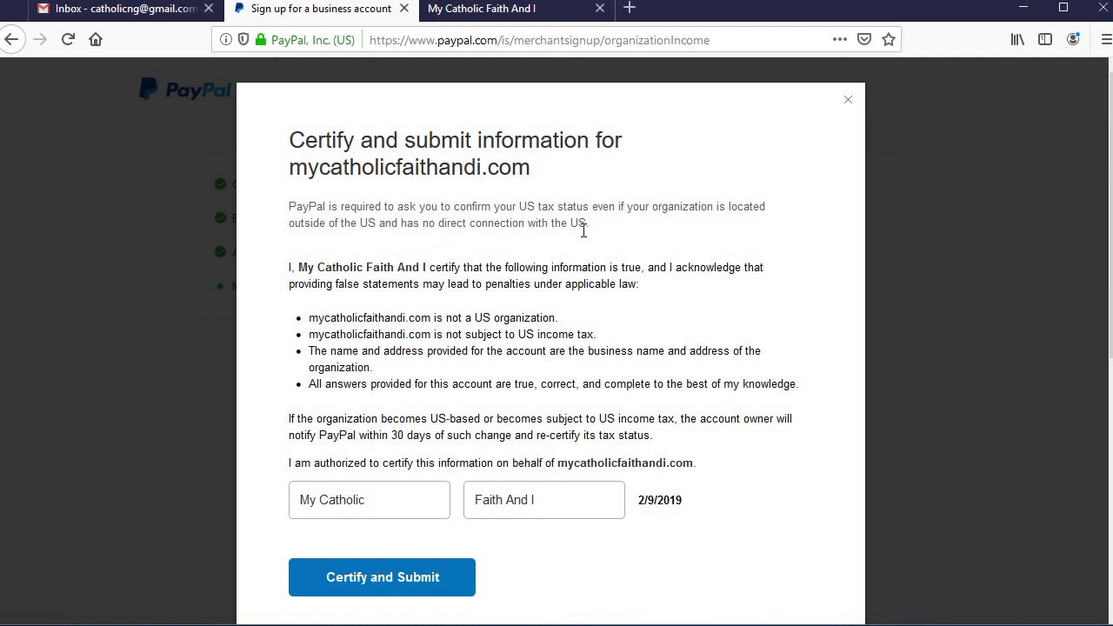
- Read the US tax-status declaration, certify and submit it, then switch to the Gmail tab
scroll(501, 356, "down", 2)
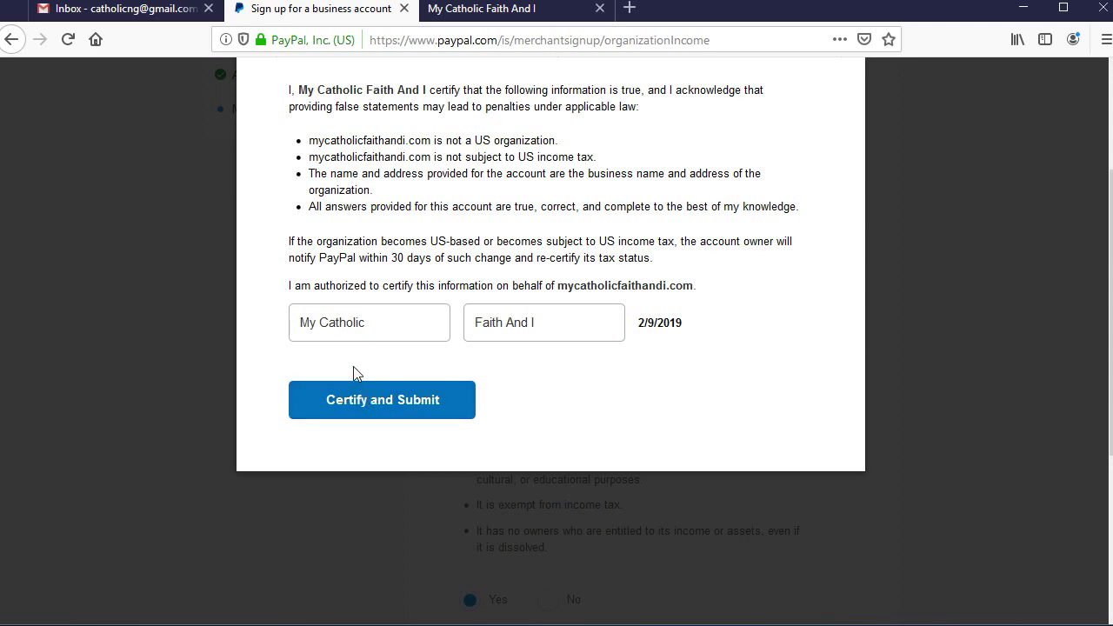
scroll(353, 373, "up", 3)
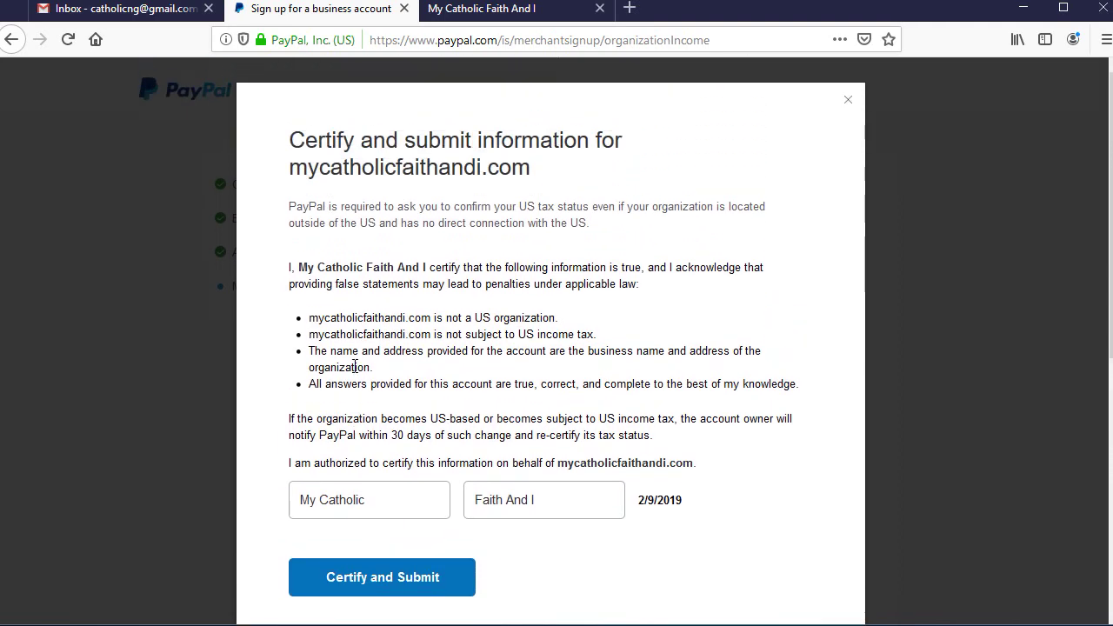
scroll(355, 369, "down", 3)
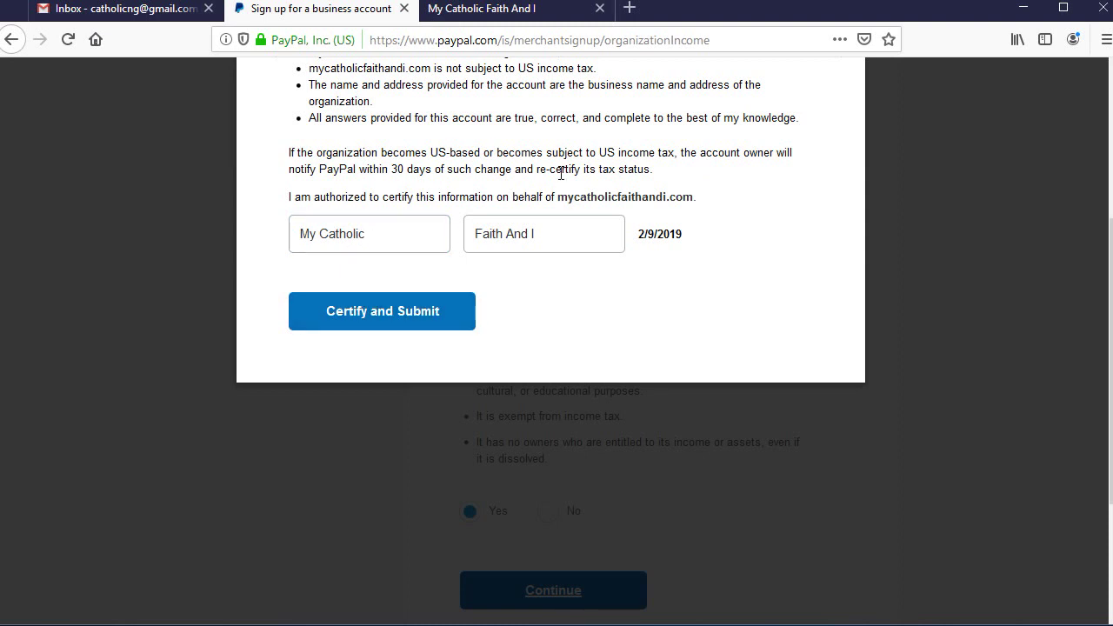
left_click(383, 324)
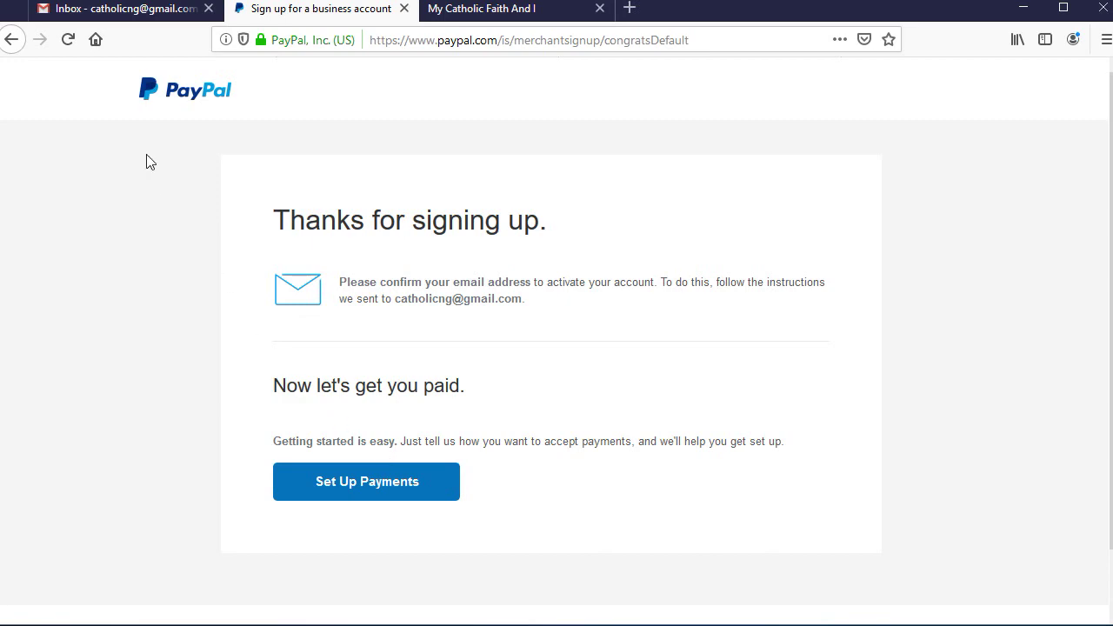
key("ctrl+shift+Tab")
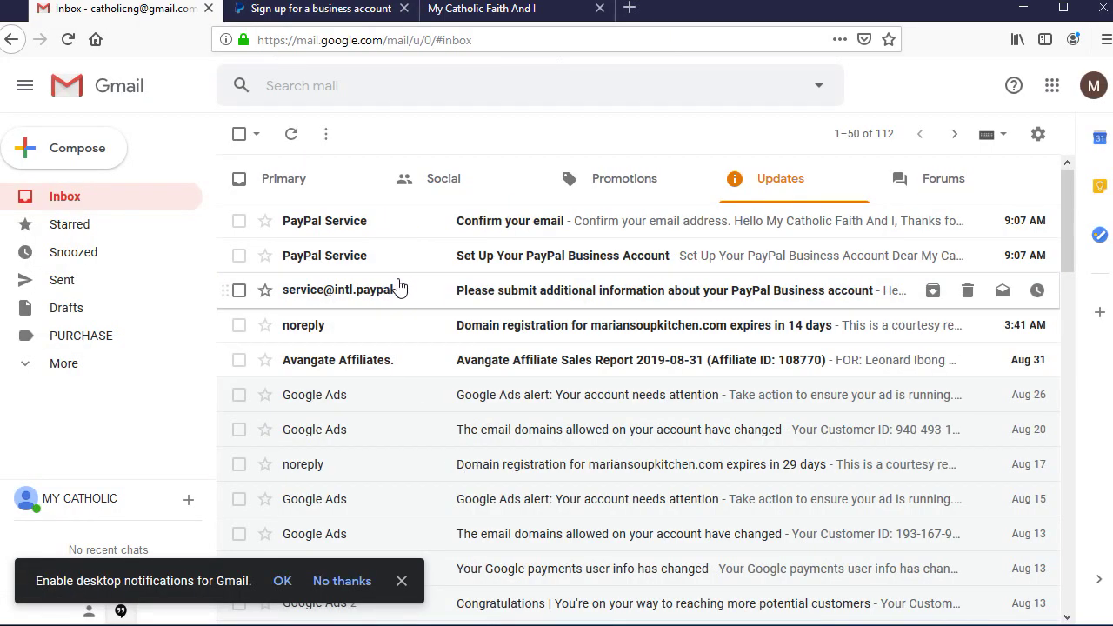
- Confirm the email address from PayPal's 'Confirm your email' message and on the PayPal page
left_click(425, 227)
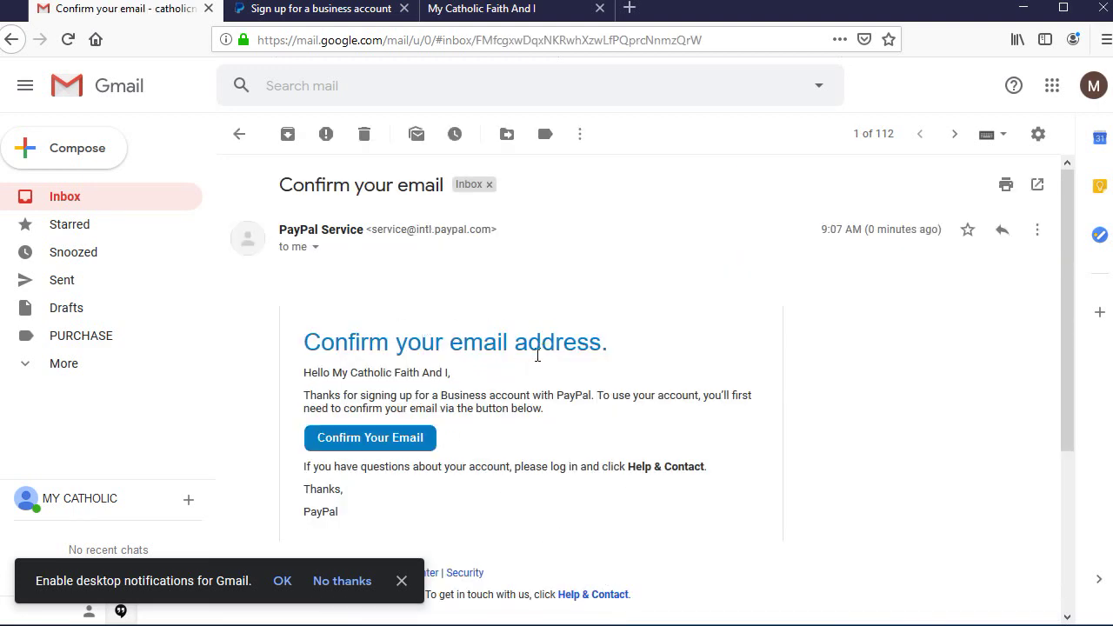
left_click(371, 443)
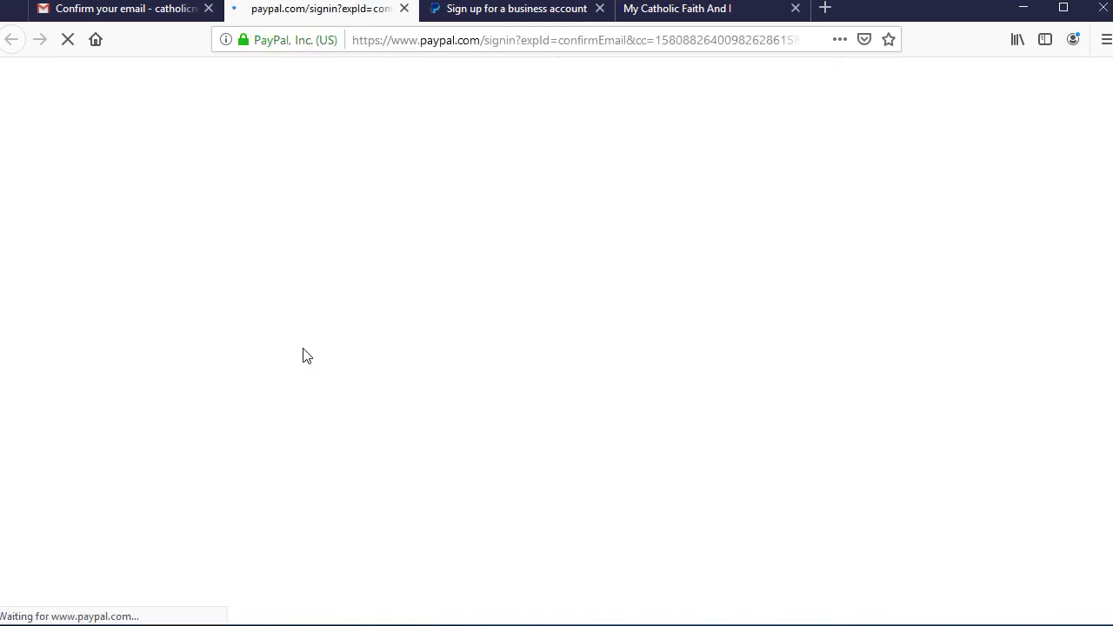
left_click(526, 451)
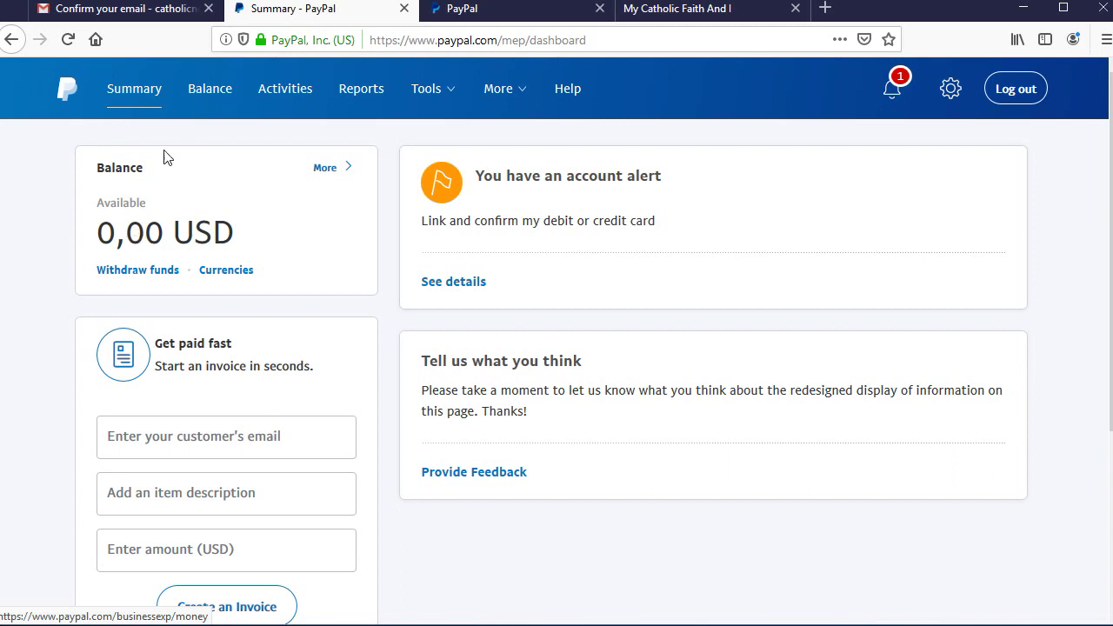
- Return to the PayPal dashboard and choose Withdraw funds under the 0,00 USD balance
left_click(164, 10)
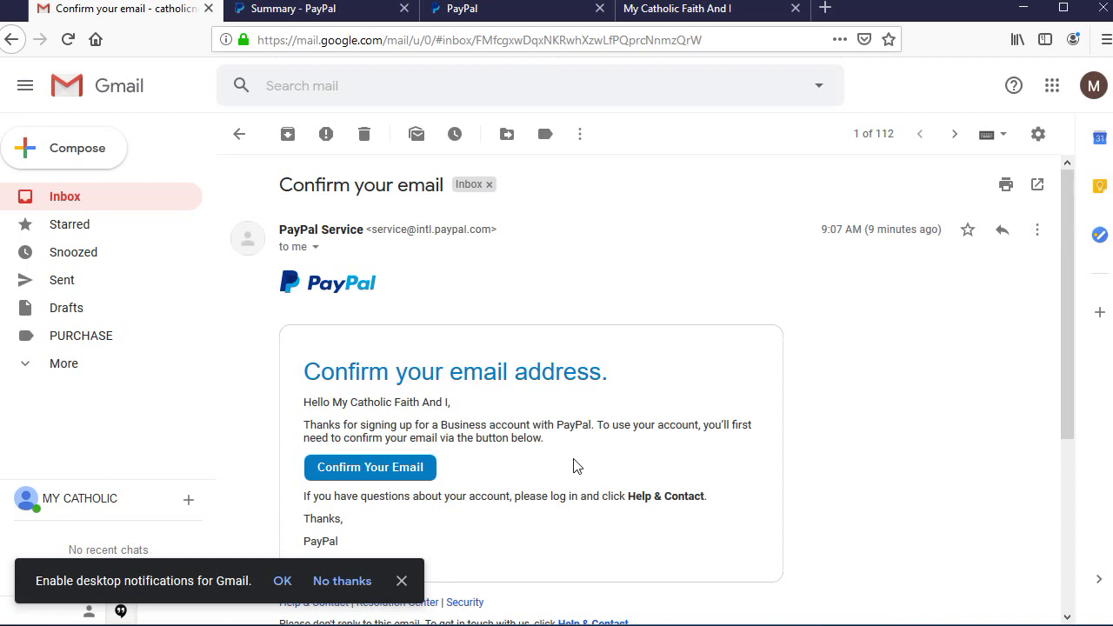
left_click(310, 10)
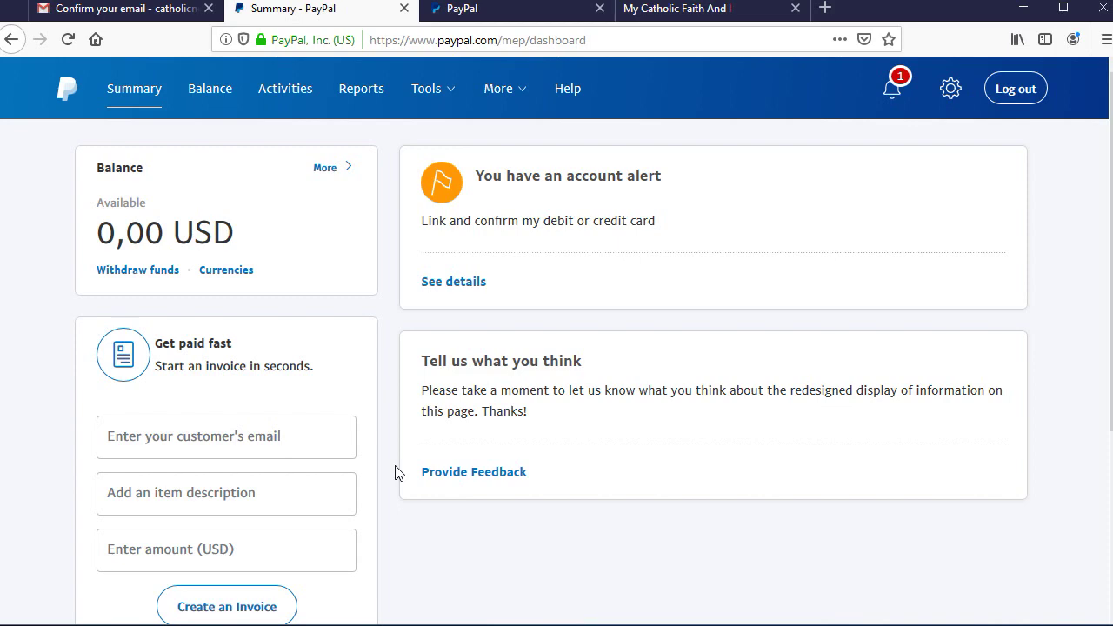
left_click(145, 11)
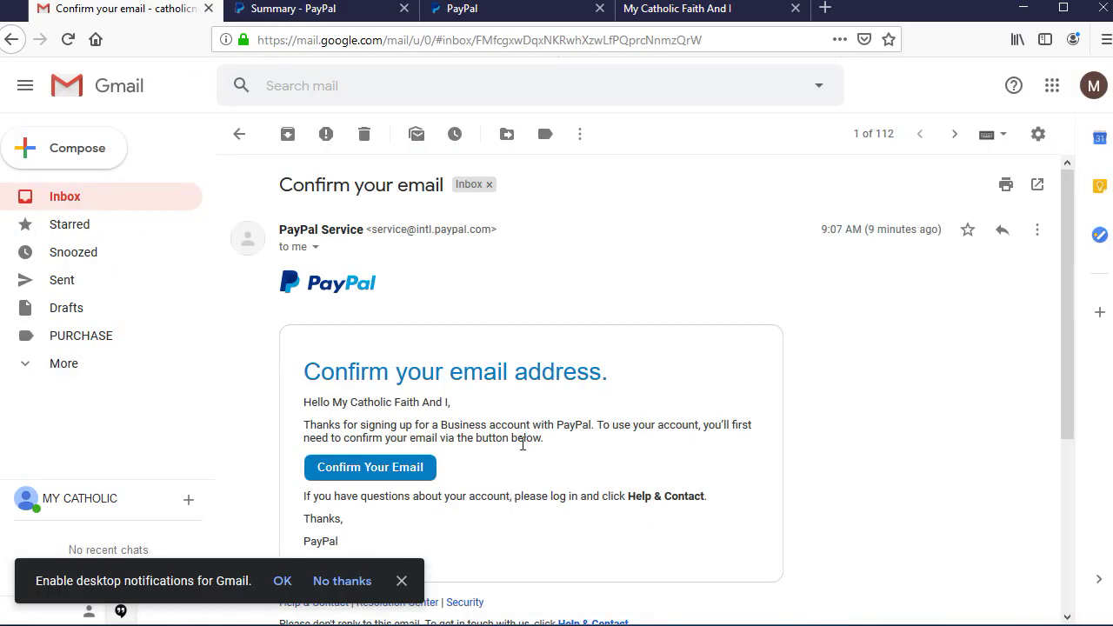
key("ctrl+Tab")
scroll(293, 467, "down", 3)
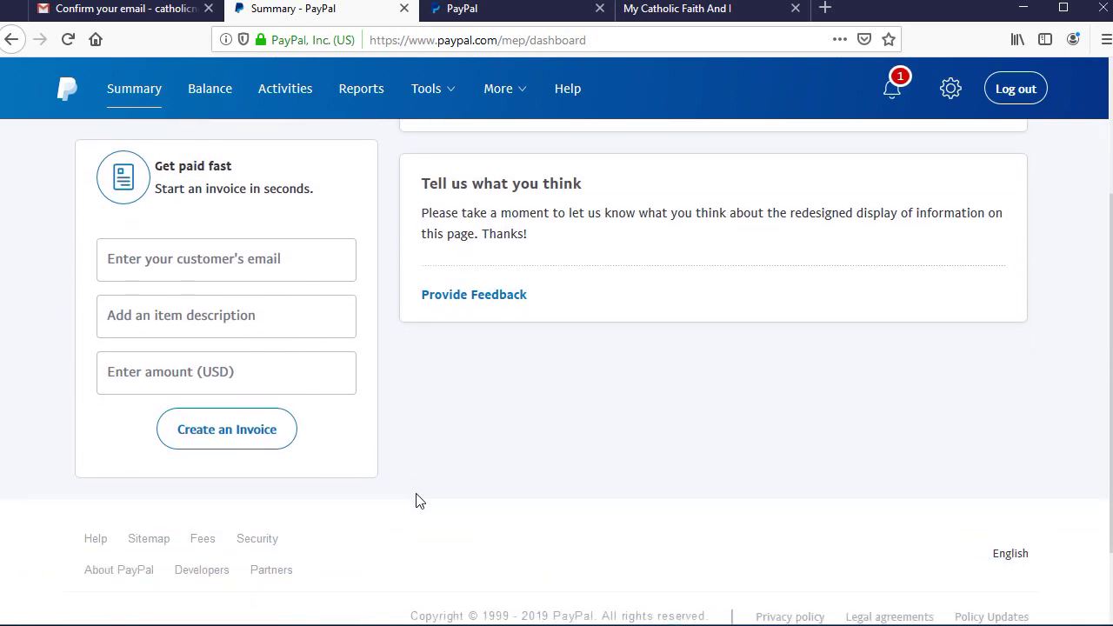
scroll(418, 501, "up", 2)
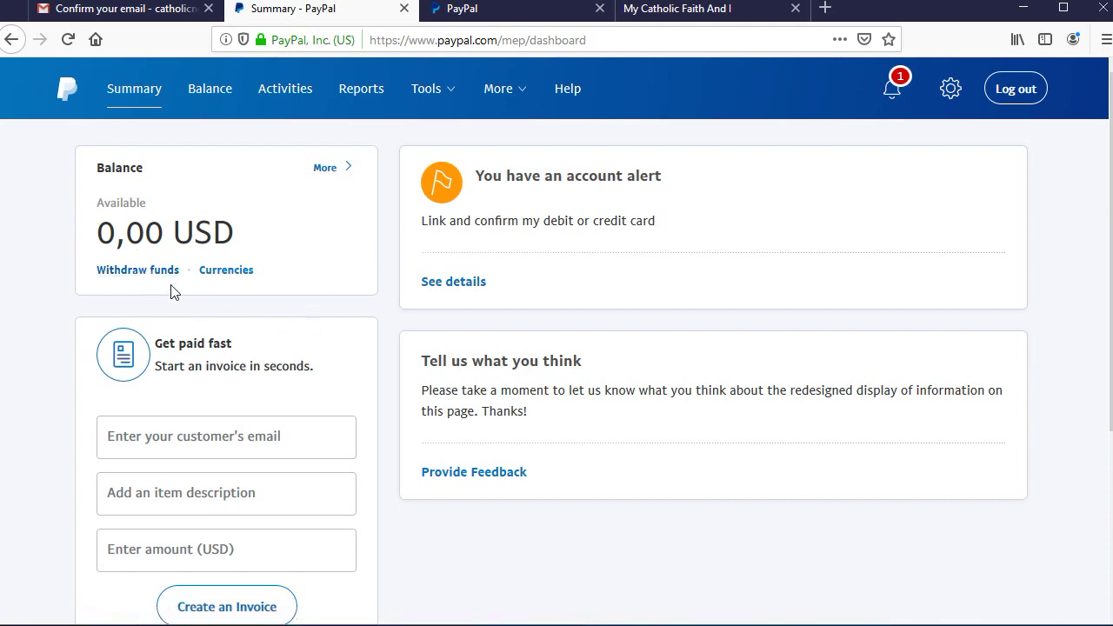
left_click(145, 279)
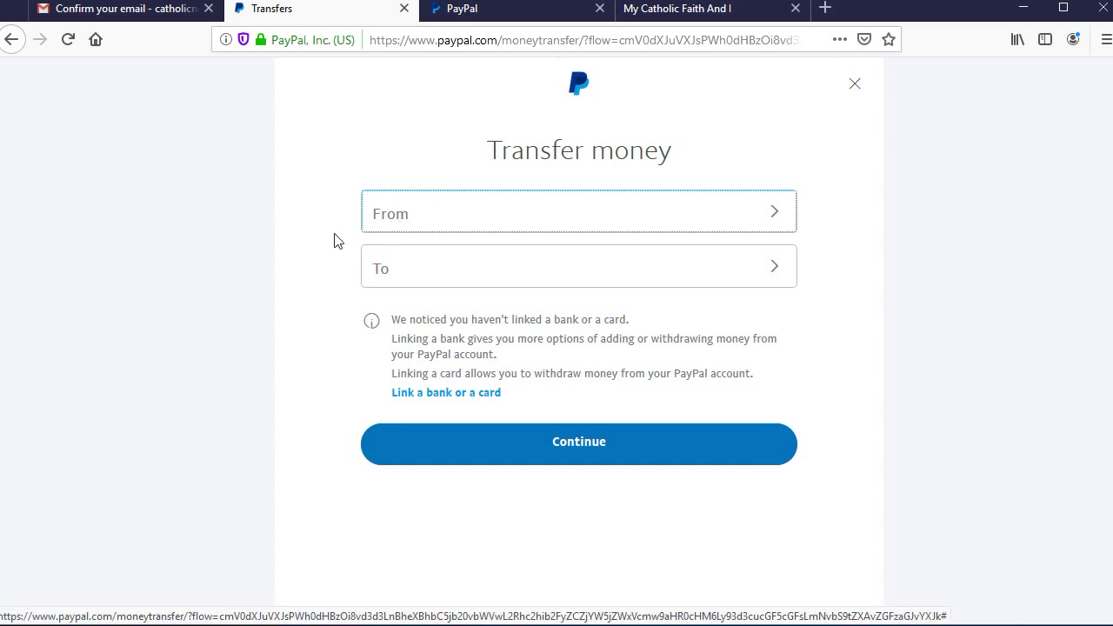
- Pick Link a card as the transfer's To destination
left_click(453, 219)
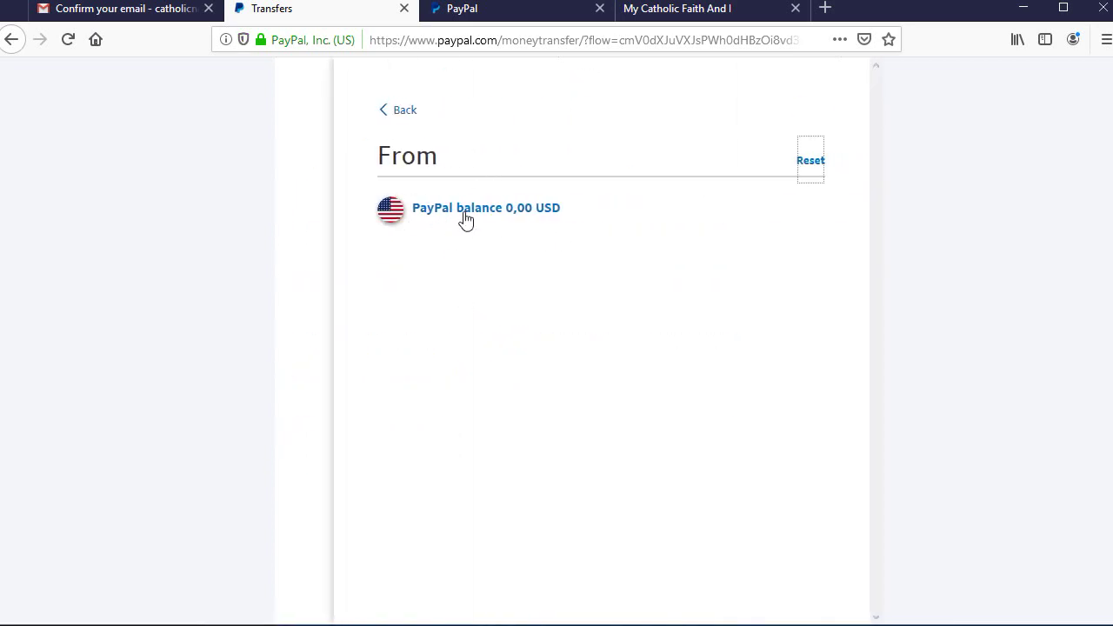
left_click(392, 113)
left_click(444, 270)
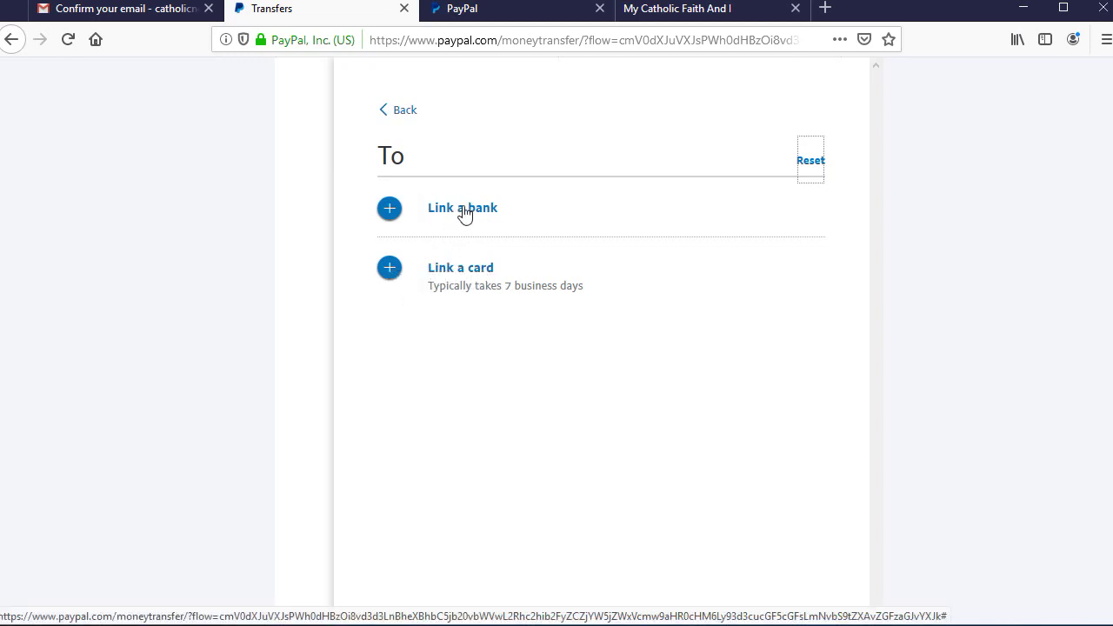
left_click(470, 271)
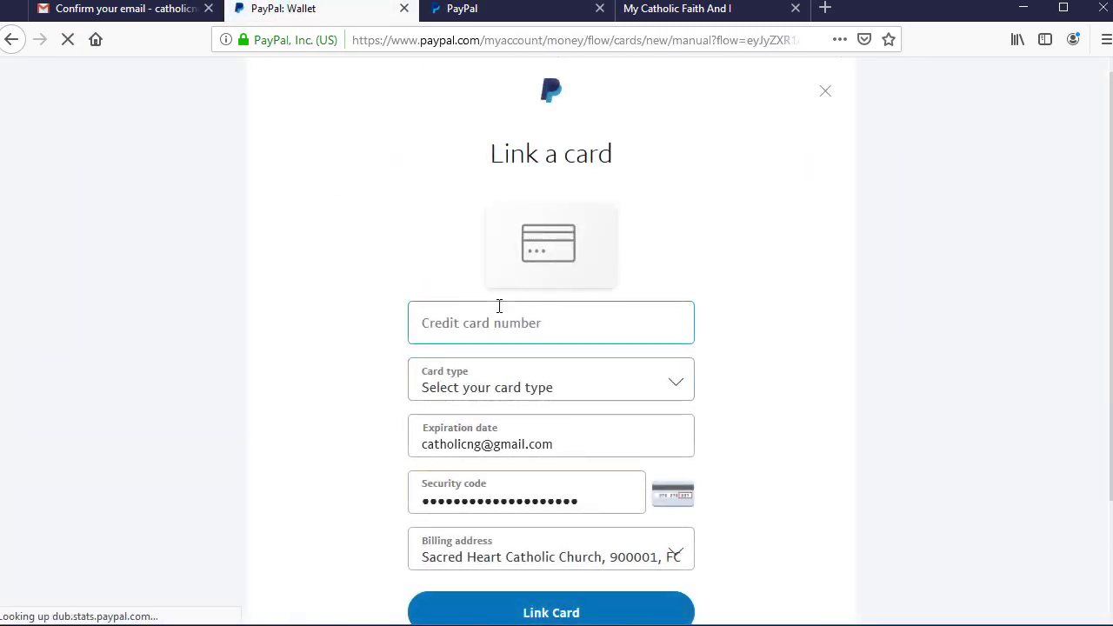
key("Tab")
left_click(454, 327)
key("Tab")
key("Tab")
key("Tab")
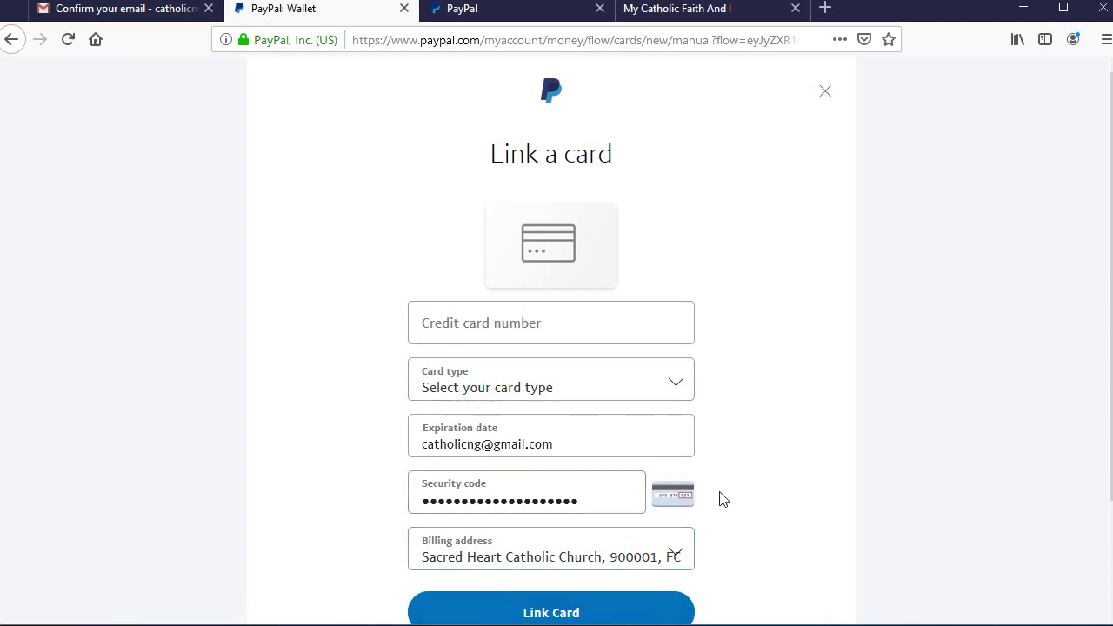
left_click(522, 519)
scroll(486, 403, "down", 1)
scroll(412, 460, "down", 1)
scroll(406, 459, "up", 2)
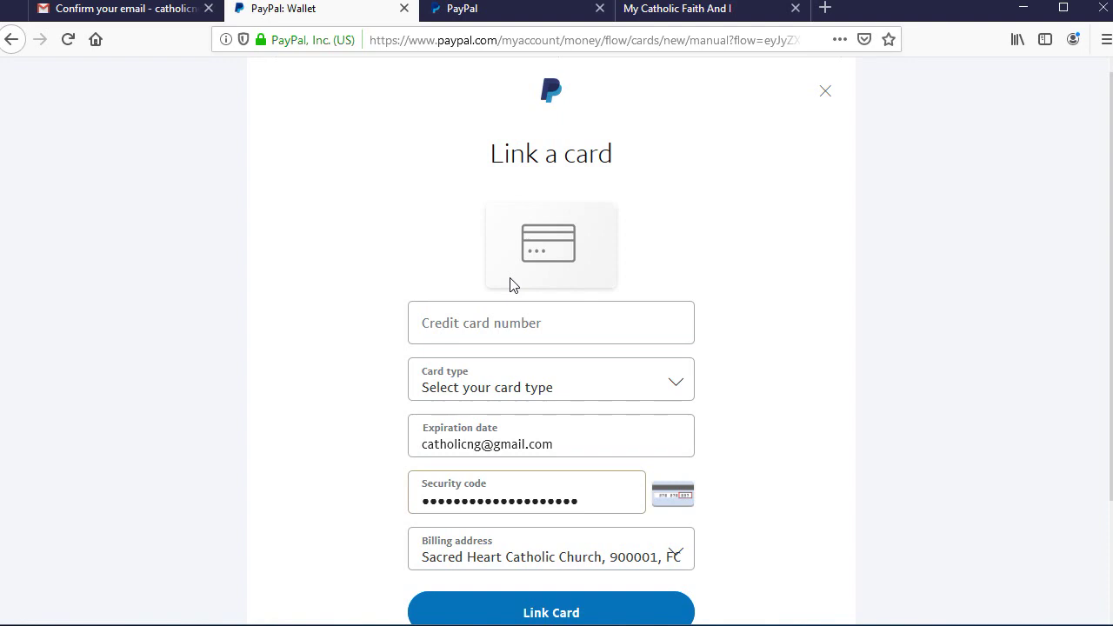
left_click(485, 312)
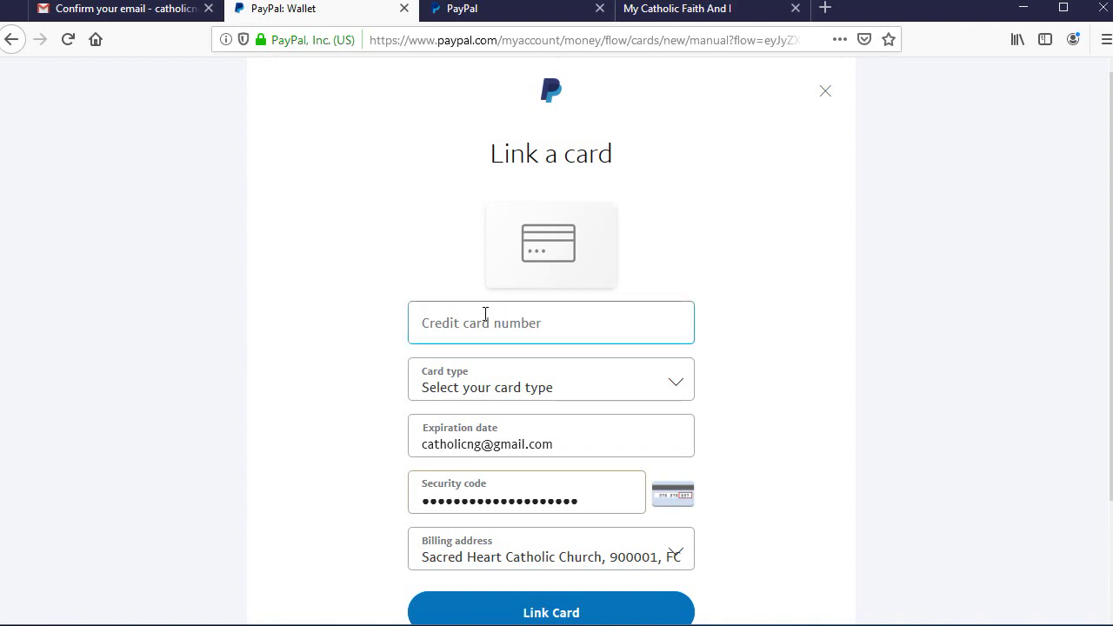